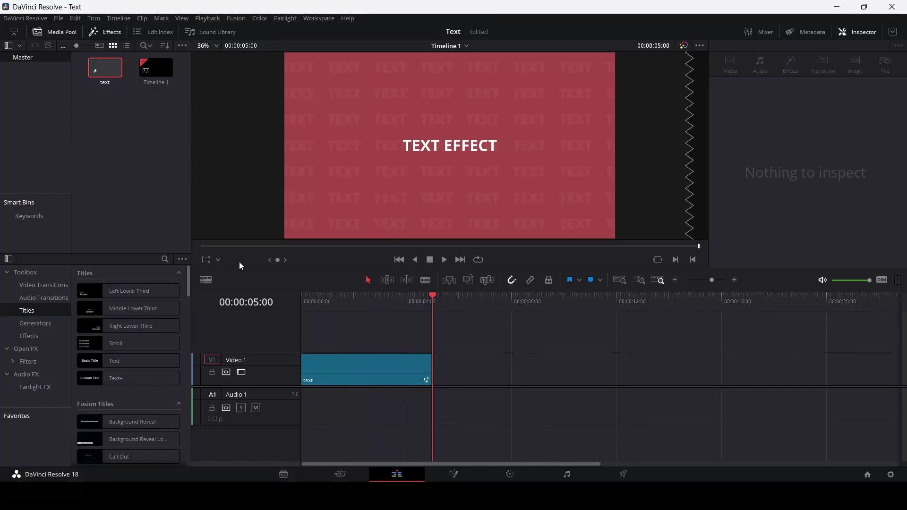
# Step: Create a new Fusion composition clip named Text_Effect in the Media Pool
pyautogui.click(149, 143)
pyautogui.rightClick(149, 143)
pyautogui.click(187, 199)
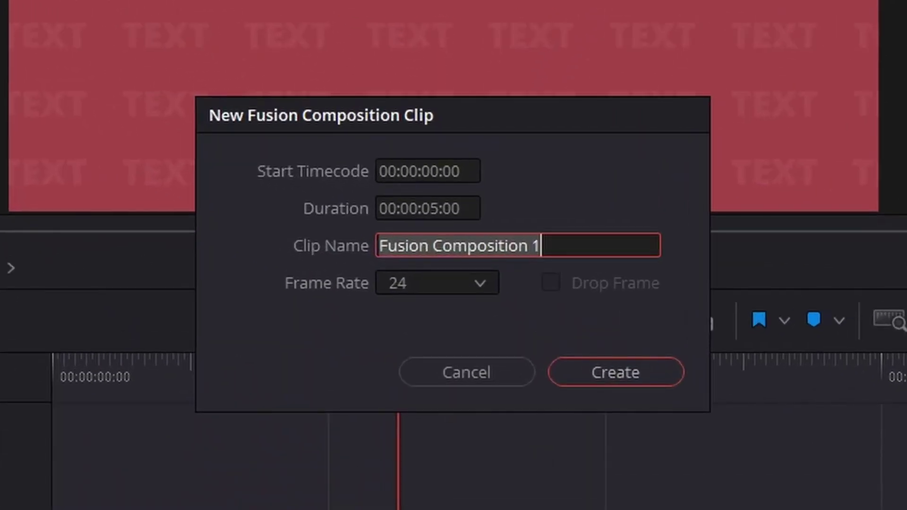
pyautogui.write('Text_Effect')
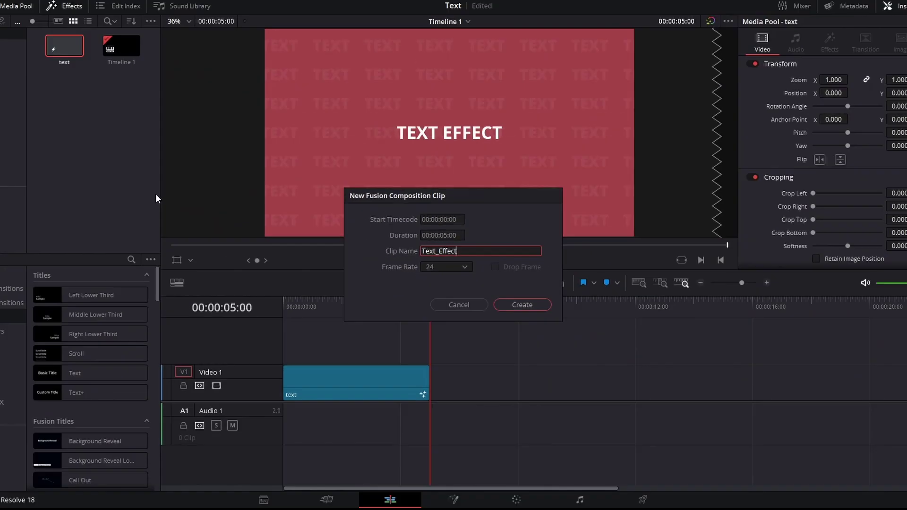
pyautogui.press('Return')
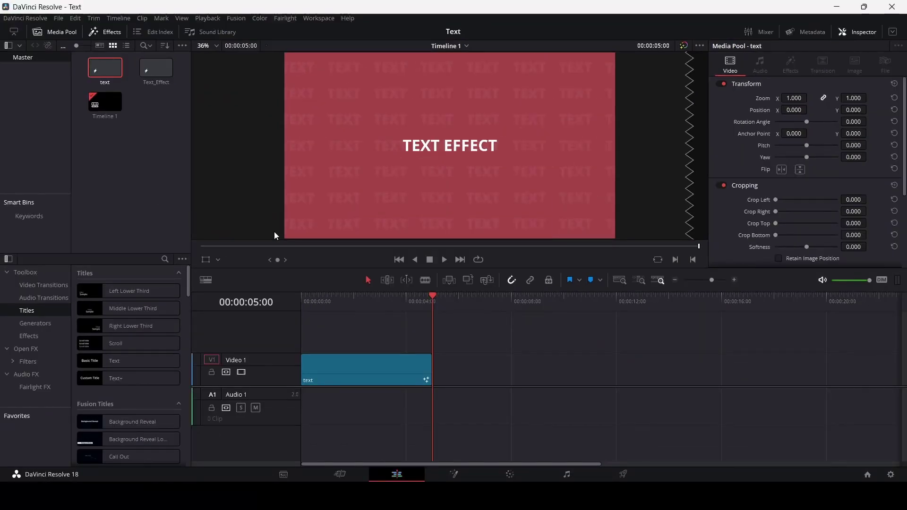
# Step: Open Text_Effect on the Fusion page and move MediaOut1 to the right of the node area
pyautogui.doubleClick(155, 70)
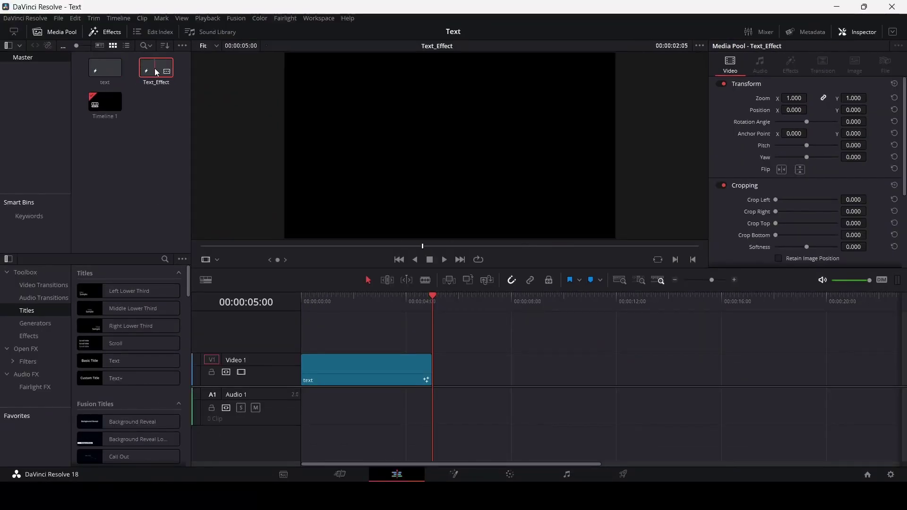
pyautogui.hotkey('shift', '5')
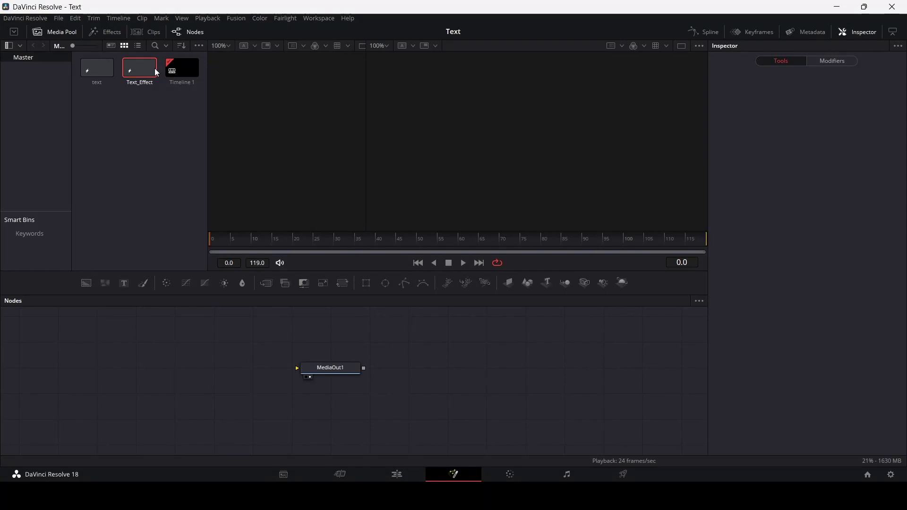
pyautogui.moveTo(327, 373); pyautogui.dragTo(624, 407)
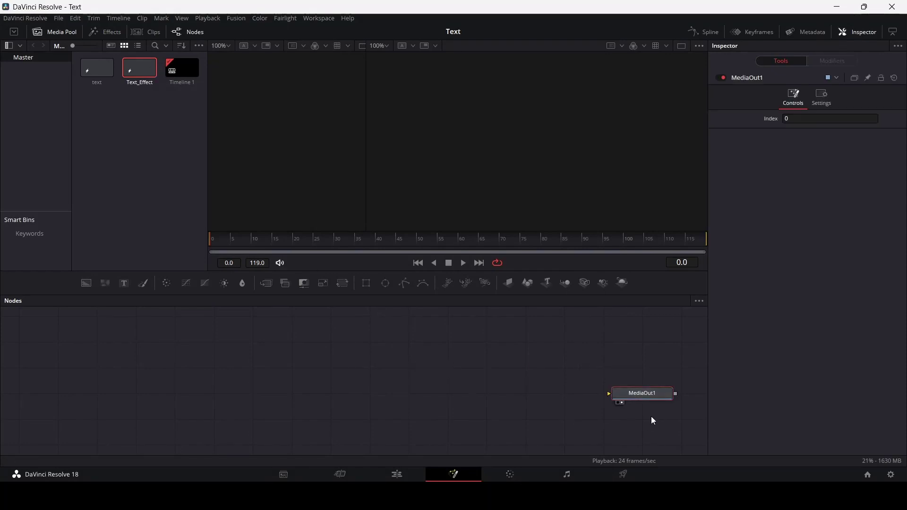
# Step: Add Background and Merge nodes, wiring Background1 into Merge1's background input
pyautogui.moveTo(86, 283); pyautogui.dragTo(113, 351)
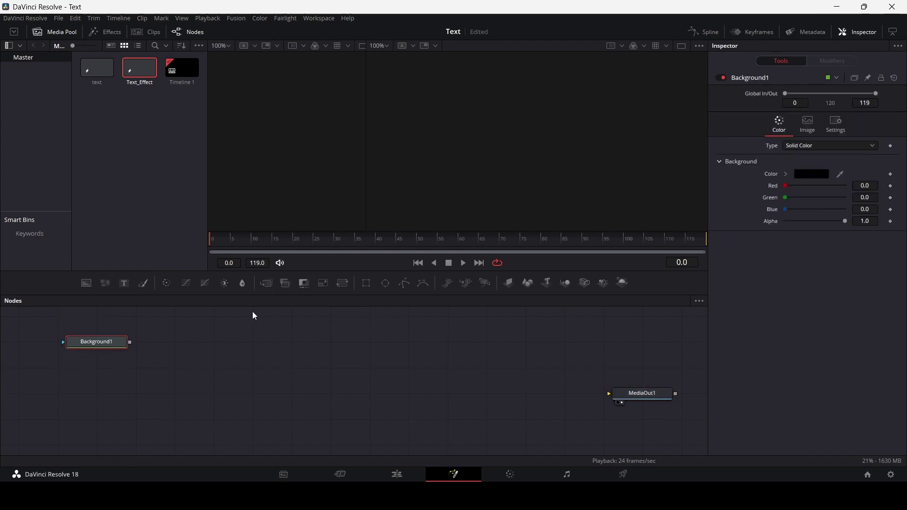
pyautogui.moveTo(273, 287); pyautogui.dragTo(98, 398)
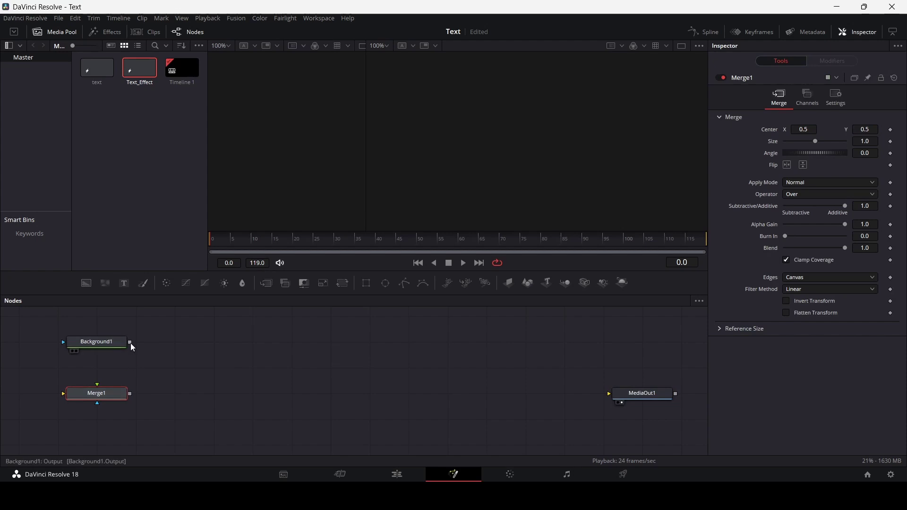
pyautogui.moveTo(129, 342); pyautogui.dragTo(609, 393)
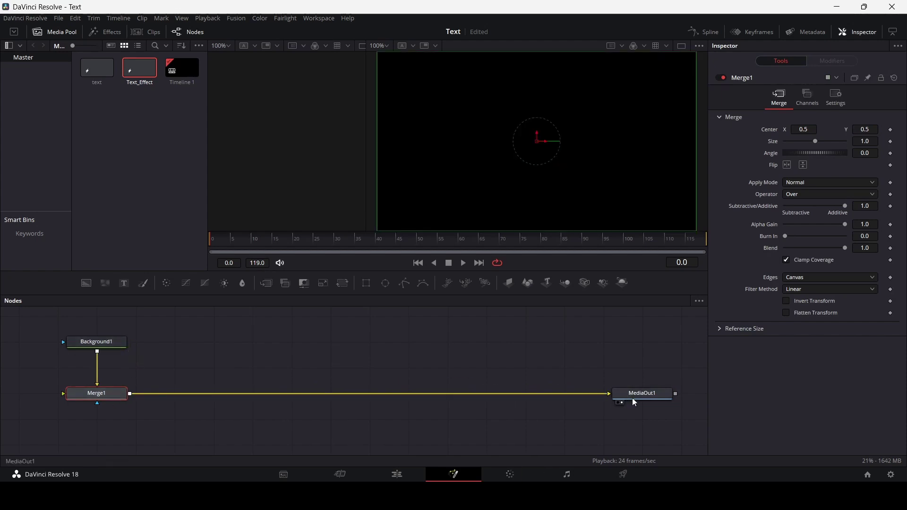
pyautogui.click(97, 341)
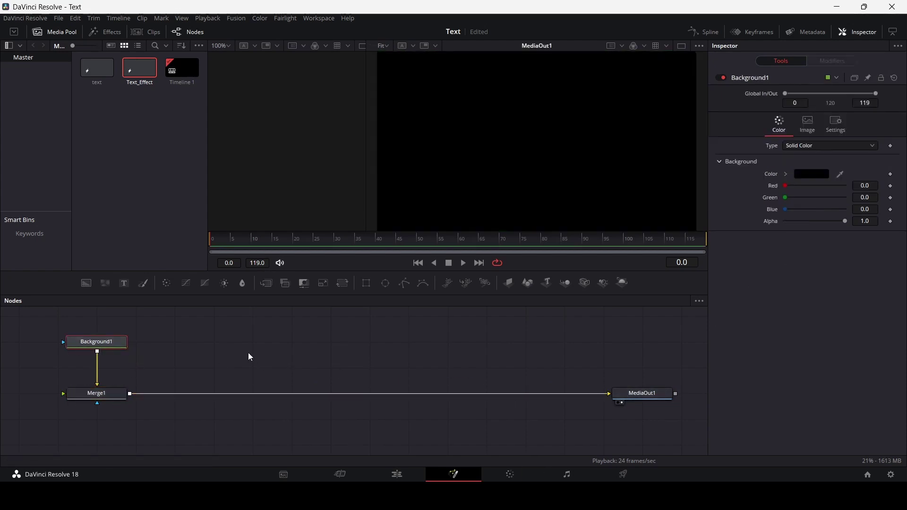
# Step: Set Background1's colour to red #a64648 and insert Merge2 between Merge1 and MediaOut1
pyautogui.click(813, 173)
pyautogui.moveTo(522, 315); pyautogui.dragTo(465, 316)
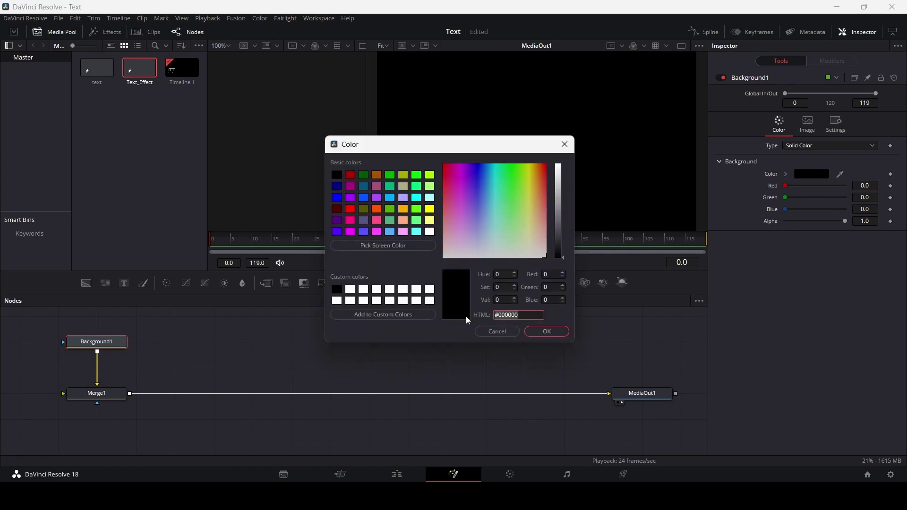
pyautogui.write('#a64648')
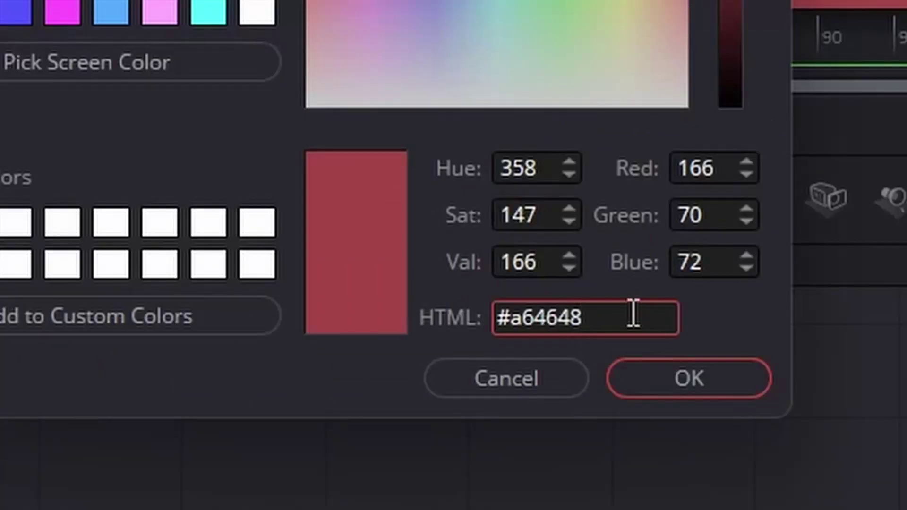
pyautogui.moveTo(531, 314); pyautogui.dragTo(490, 317)
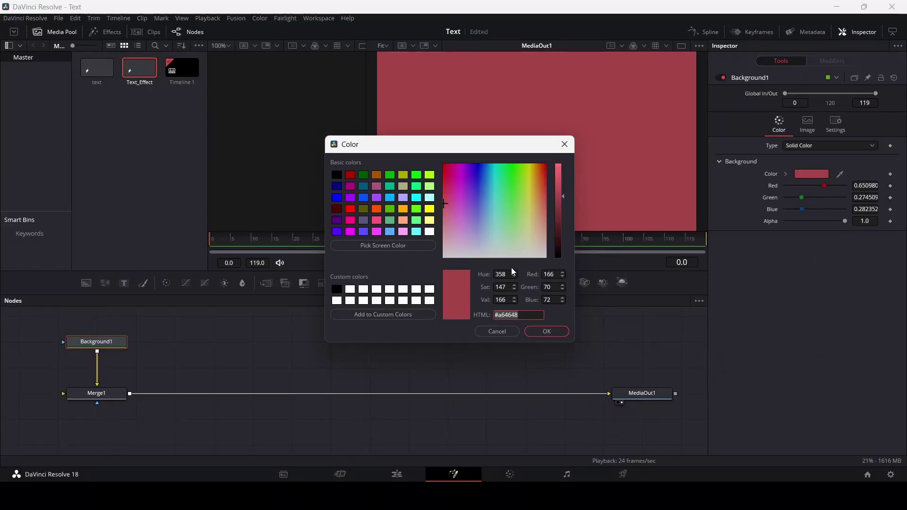
pyautogui.click(546, 331)
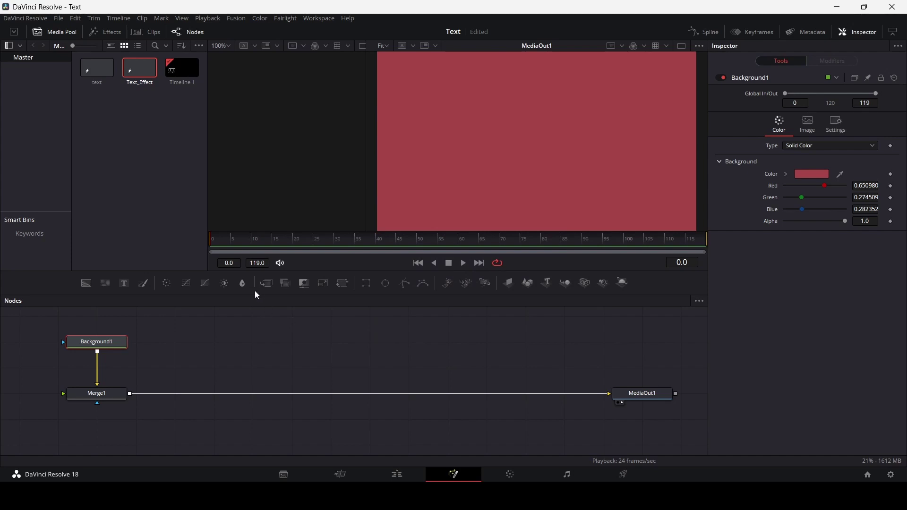
pyautogui.moveTo(266, 284); pyautogui.dragTo(191, 394)
# Step: Add a Text node into Merge2 reading 'TEXT EFFECT' at size 0.1
pyautogui.click(265, 356)
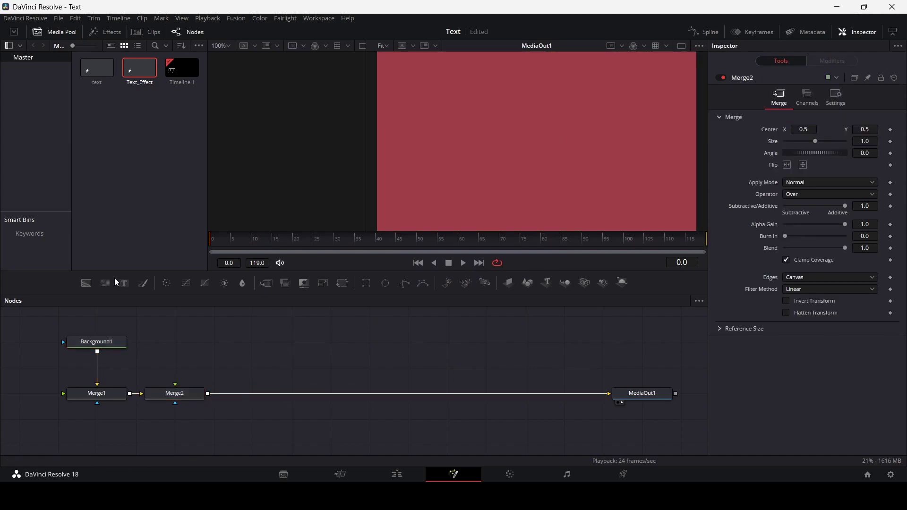
pyautogui.moveTo(123, 283); pyautogui.dragTo(175, 392)
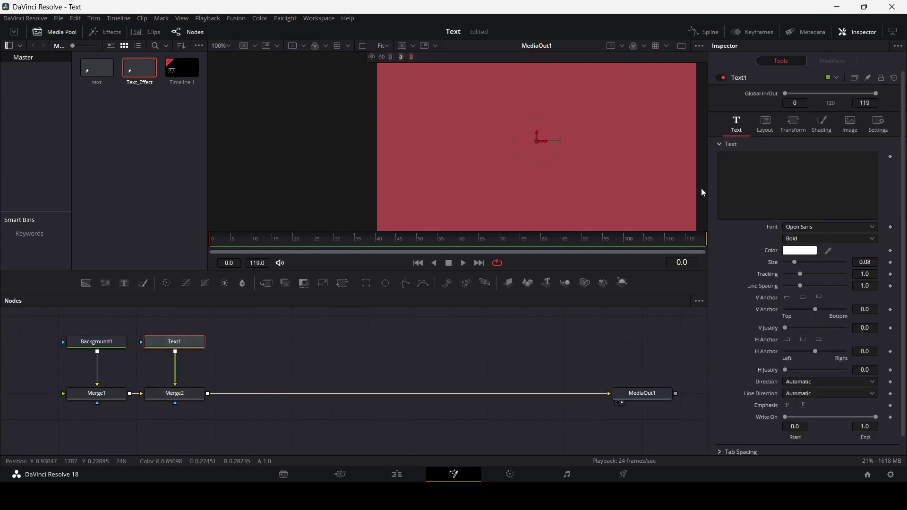
pyautogui.click(755, 174)
pyautogui.write('TEXT ')
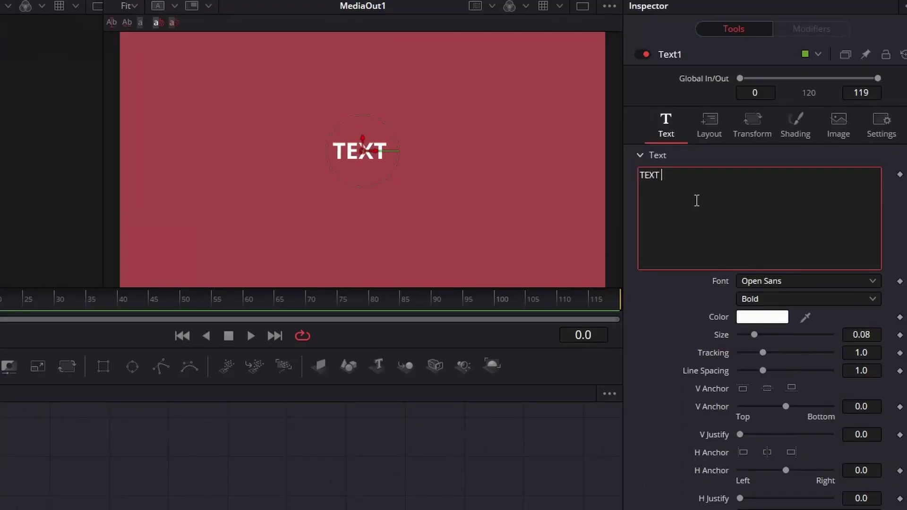
pyautogui.write('EFFECT')
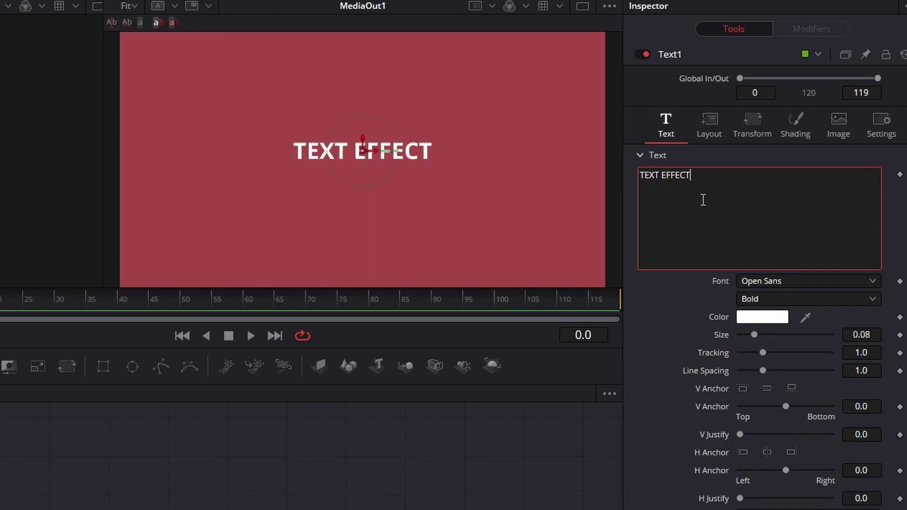
pyautogui.click(870, 334)
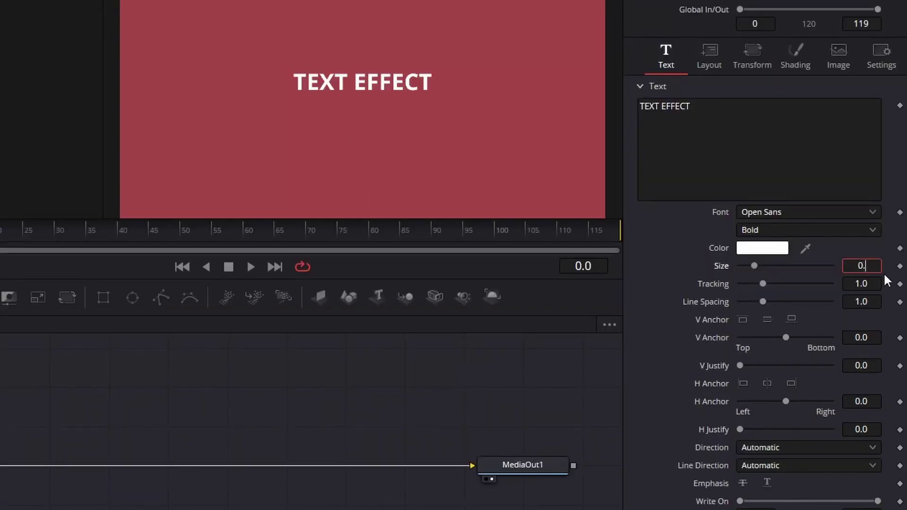
pyautogui.write('0.1')
pyautogui.press('Tab')
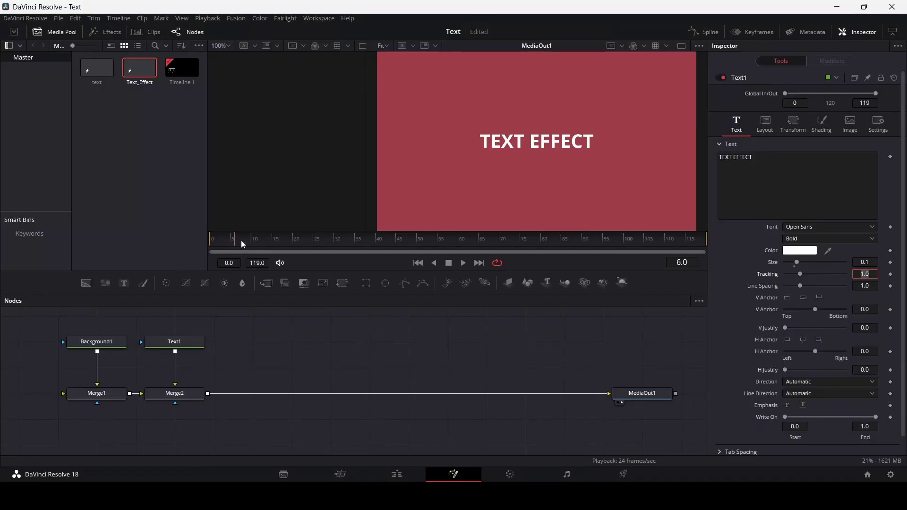
# Step: At frame 20, keyframe Text1's Write On range and Center position, then return to frame 0
pyautogui.moveTo(260, 253); pyautogui.dragTo(299, 258)
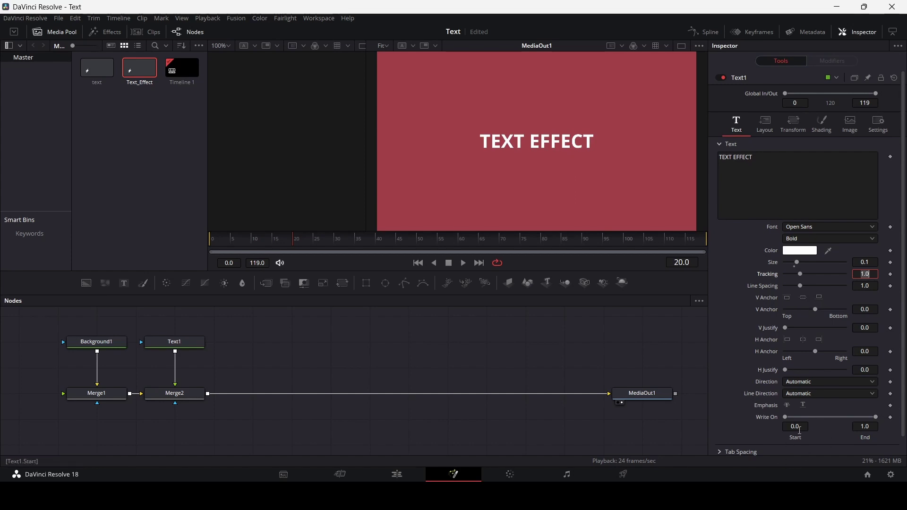
pyautogui.click(891, 418)
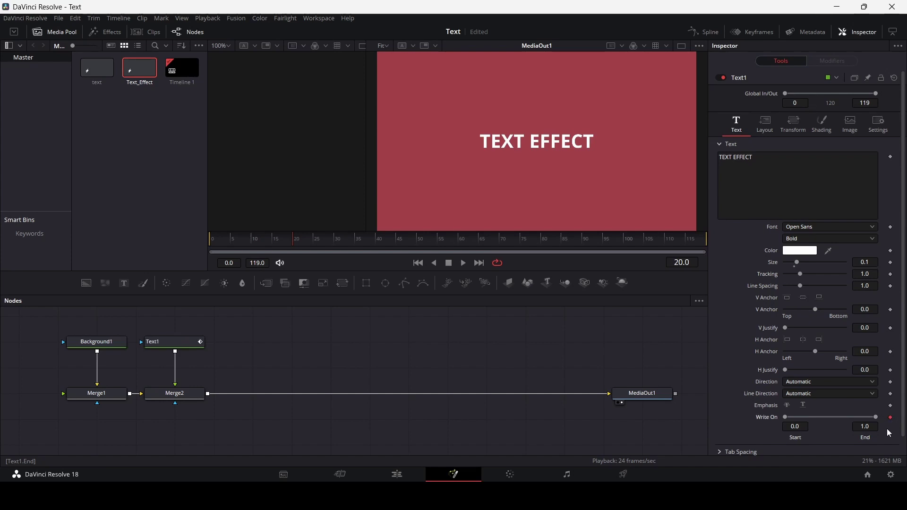
pyautogui.click(794, 131)
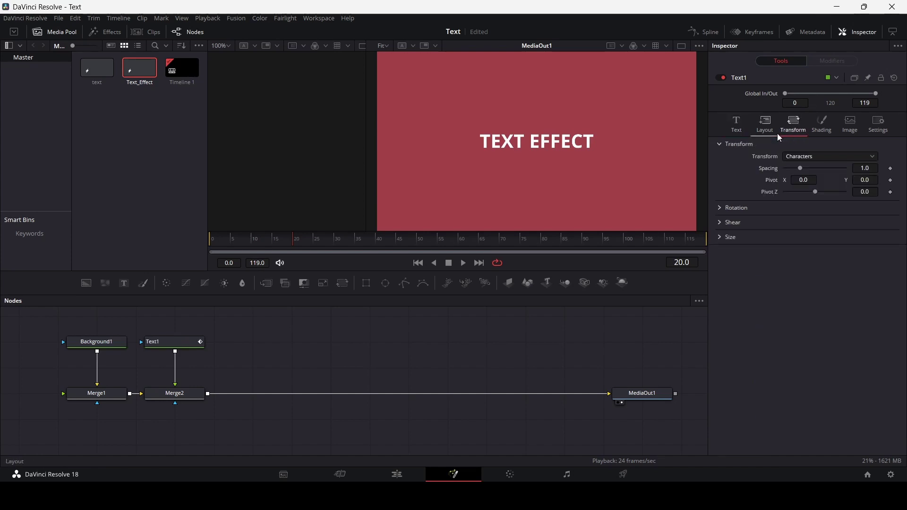
pyautogui.click(775, 132)
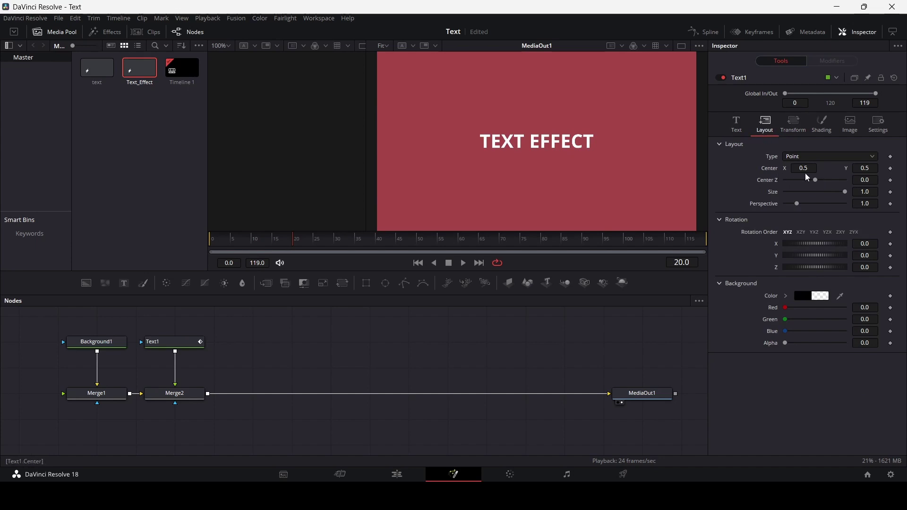
pyautogui.click(890, 169)
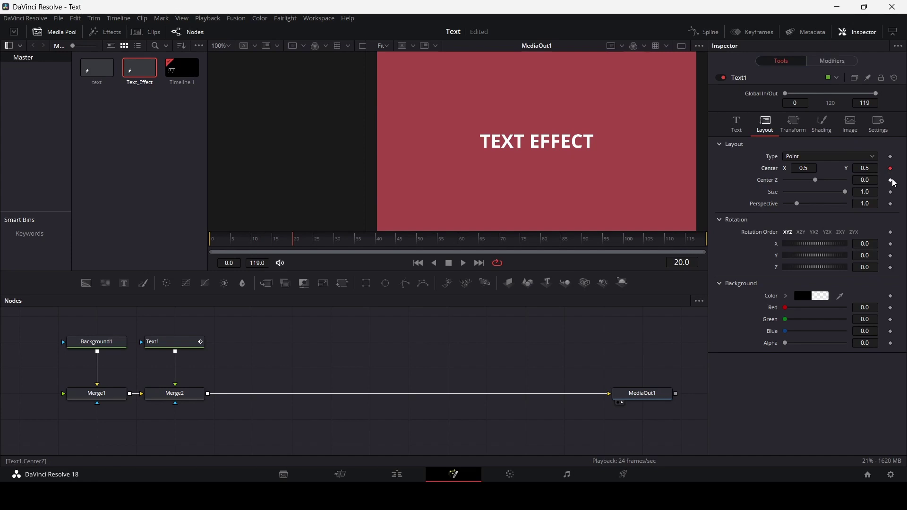
pyautogui.click(823, 131)
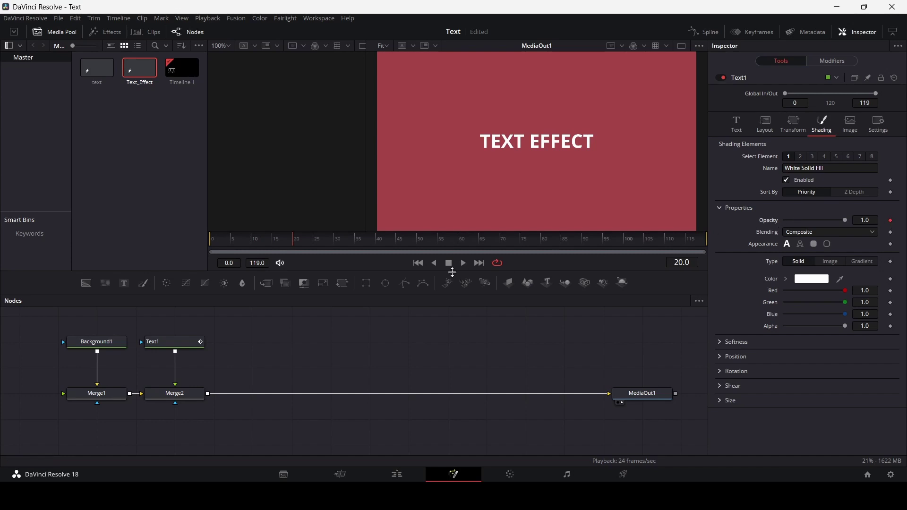
pyautogui.click(209, 239)
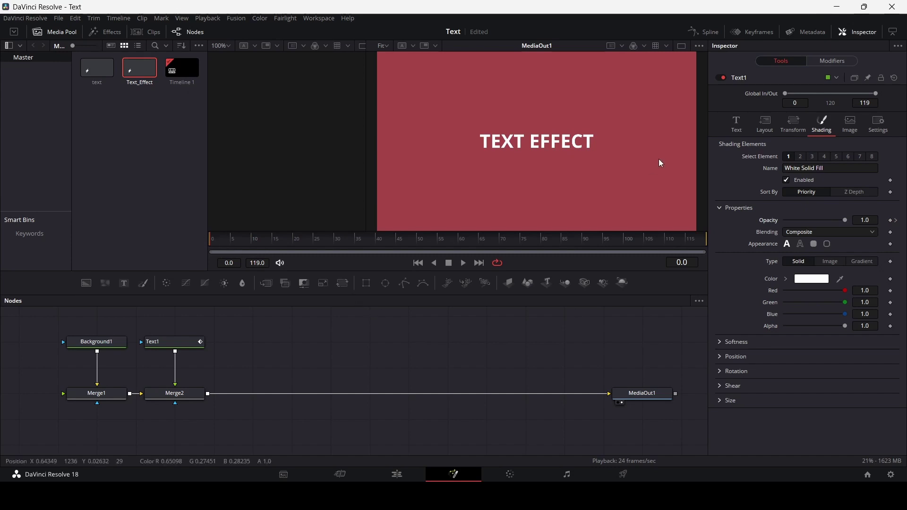
# Step: At frame 0, keyframe Center Y to 0.4, Write On end to 0 and opacity near 0, then preview
pyautogui.click(769, 132)
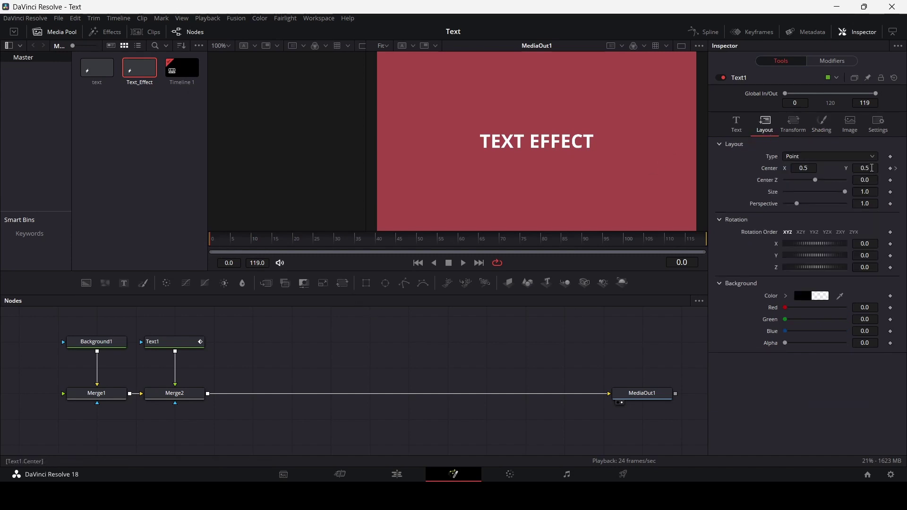
pyautogui.click(874, 169)
pyautogui.write('0.4')
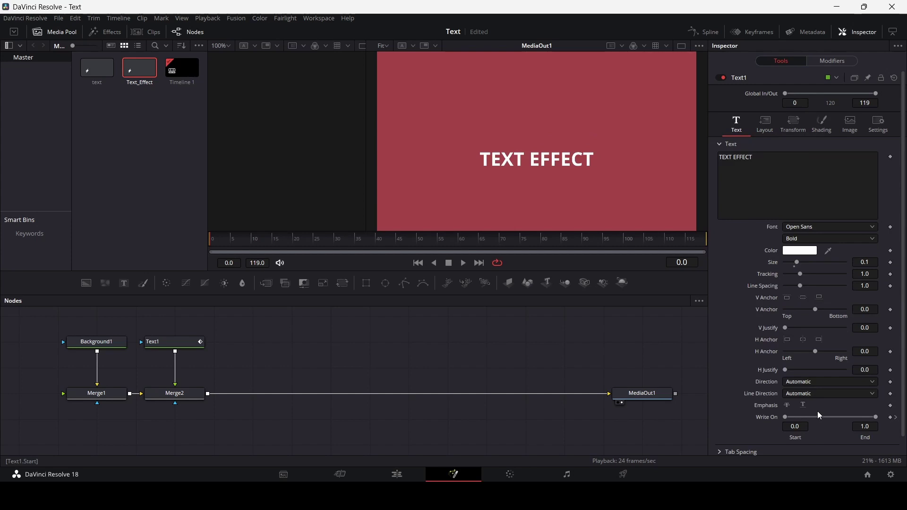
pyautogui.moveTo(876, 422); pyautogui.dragTo(779, 434)
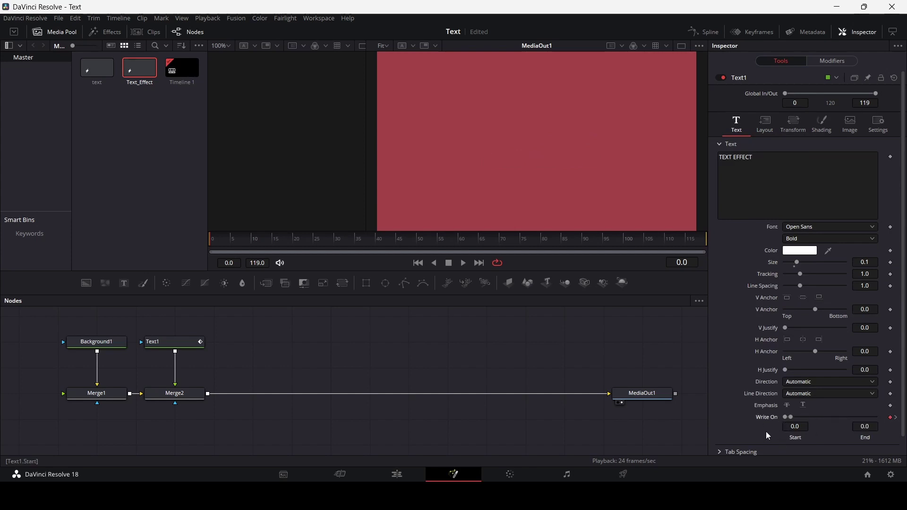
pyautogui.click(822, 123)
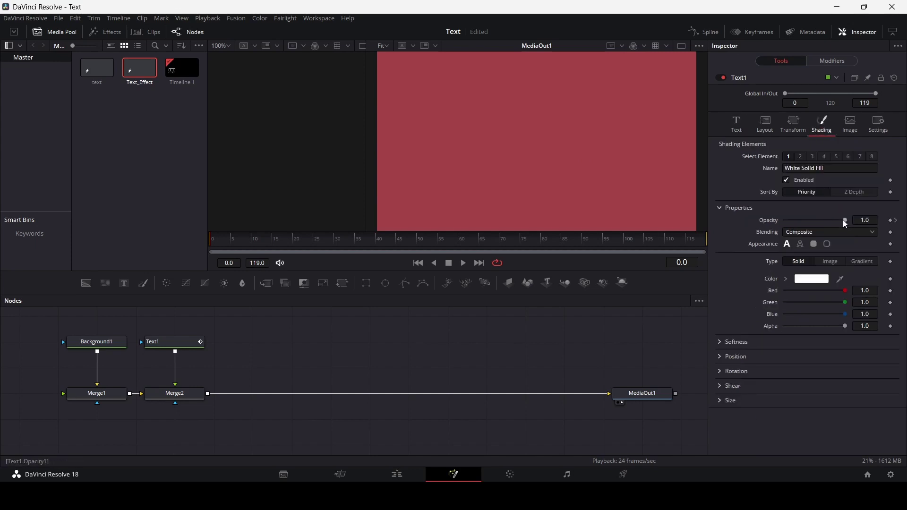
pyautogui.moveTo(844, 220); pyautogui.dragTo(784, 232)
pyautogui.press('space')
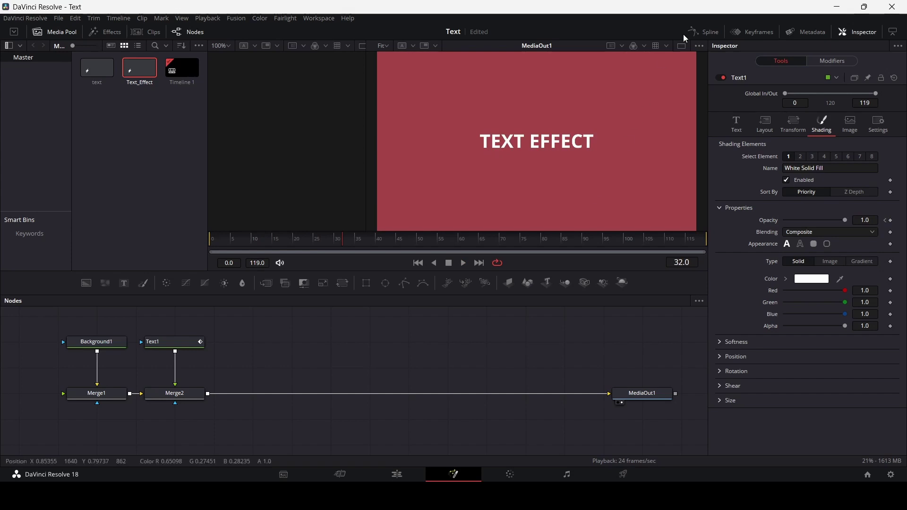
# Step: In the Spline editor, smooth Text1's Displacement keyframes into an ease-in, ease-out curve
pyautogui.click(704, 31)
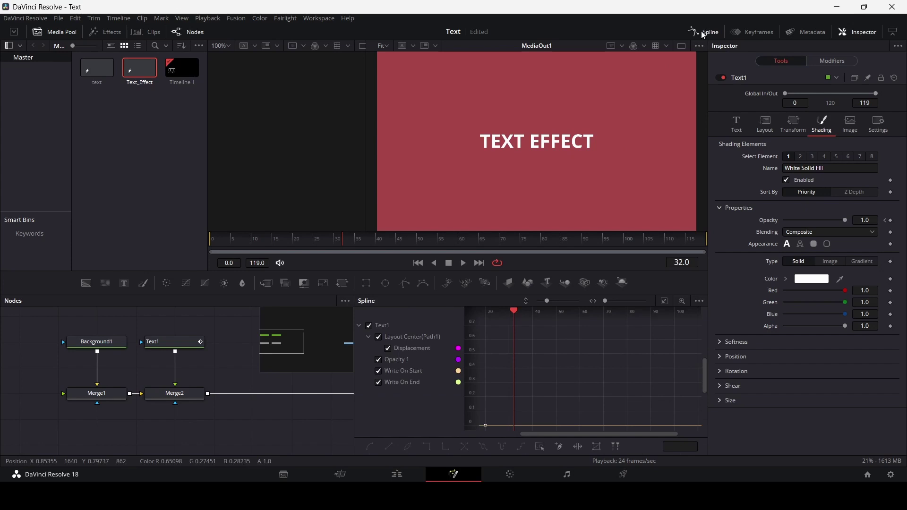
pyautogui.click(371, 328)
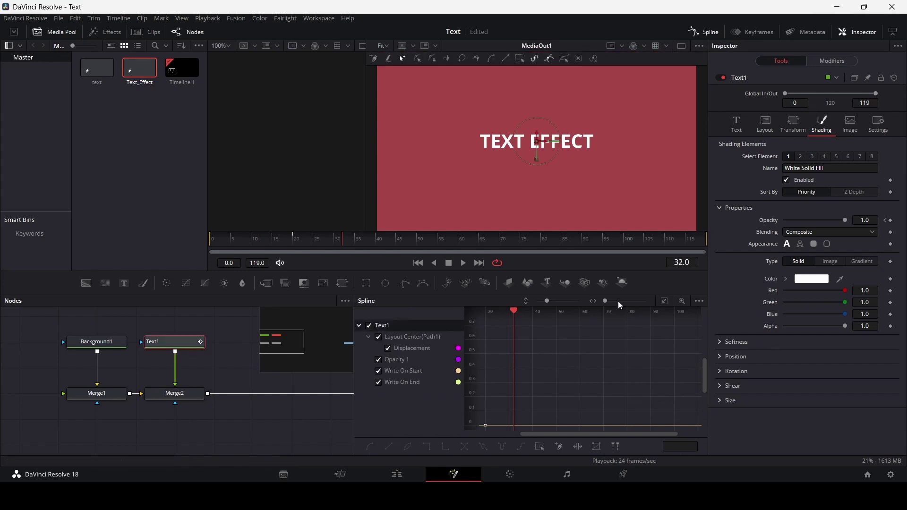
pyautogui.click(664, 301)
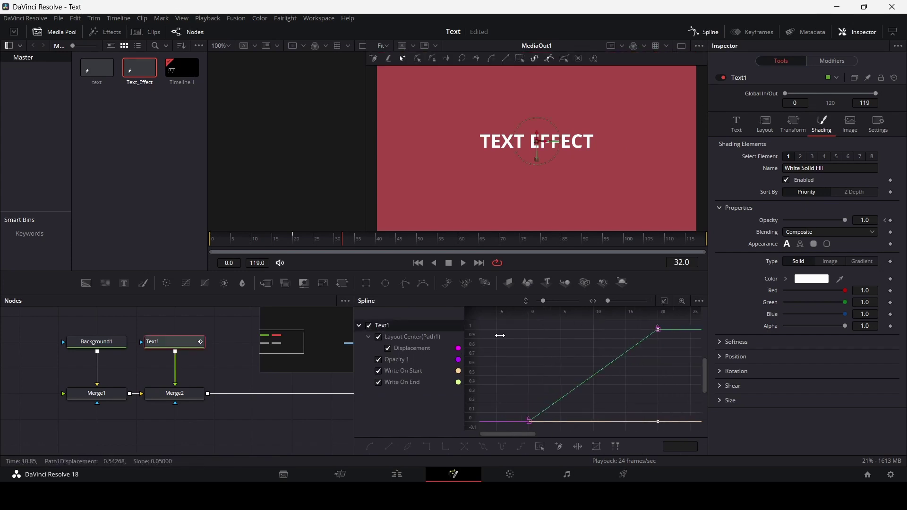
pyautogui.scroll(-2, 501, 378)
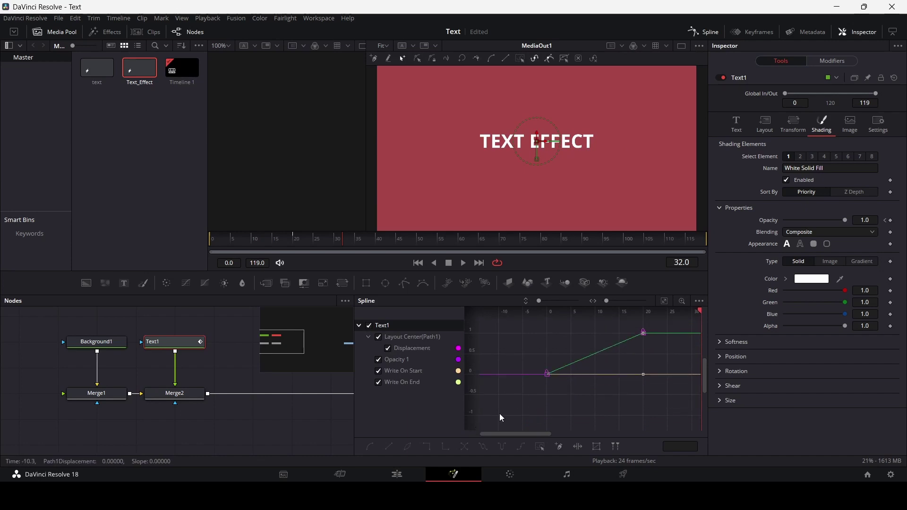
pyautogui.moveTo(499, 418); pyautogui.dragTo(668, 319)
pyautogui.press('s')
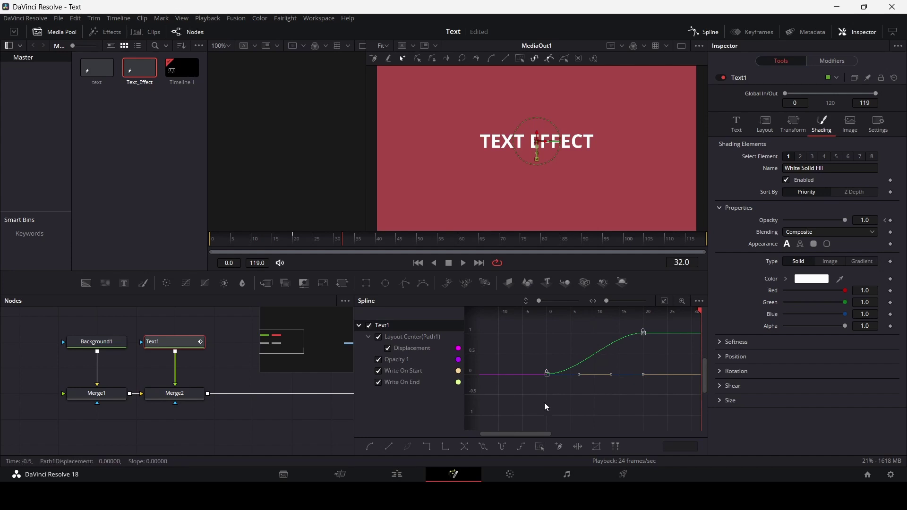
pyautogui.click(575, 414)
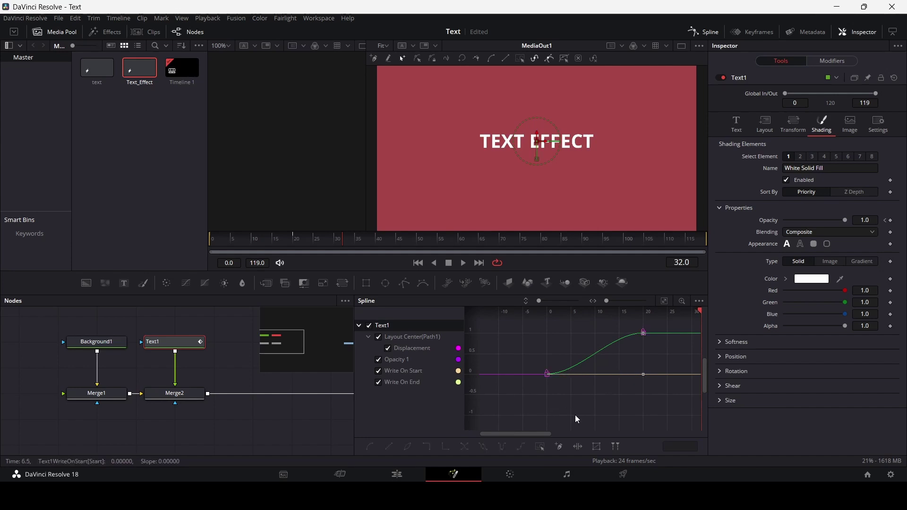
pyautogui.click(377, 337)
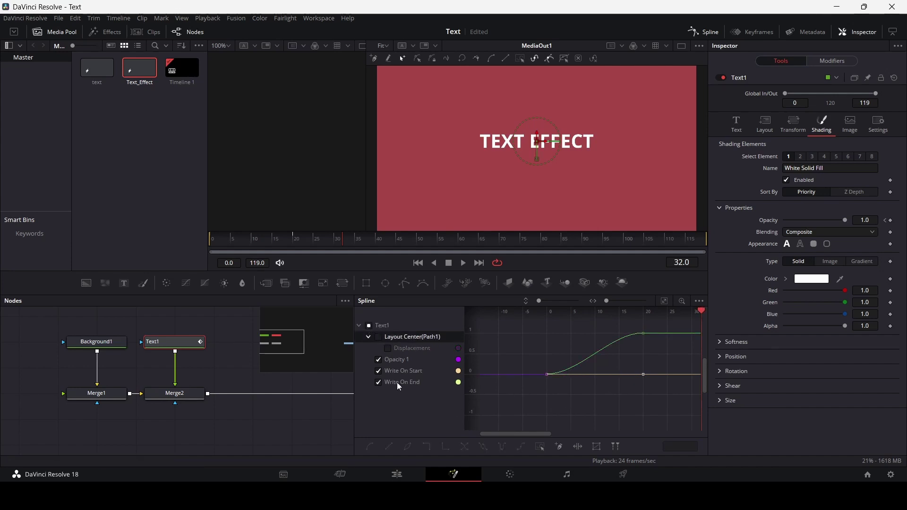
# Step: Show only the Write On curves in Spline and preview the animation from frame 0
pyautogui.click(378, 359)
pyautogui.click(397, 383)
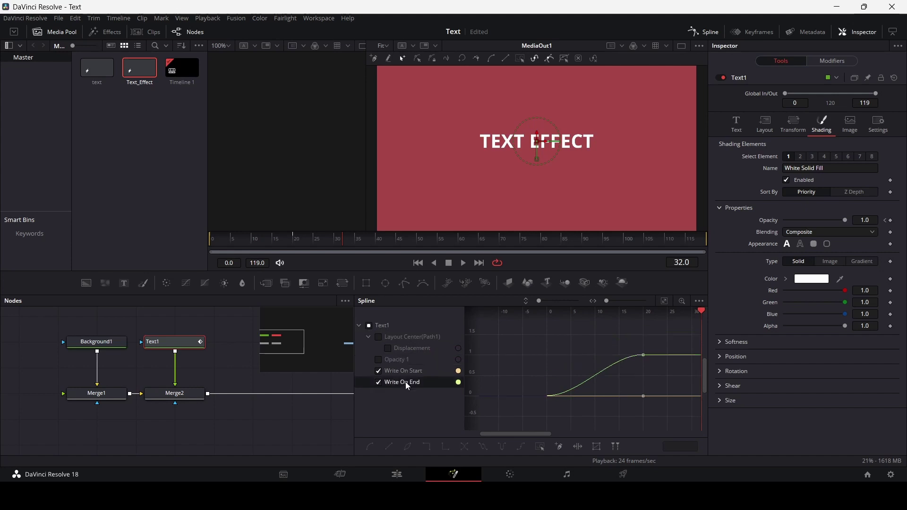
pyautogui.click(402, 373)
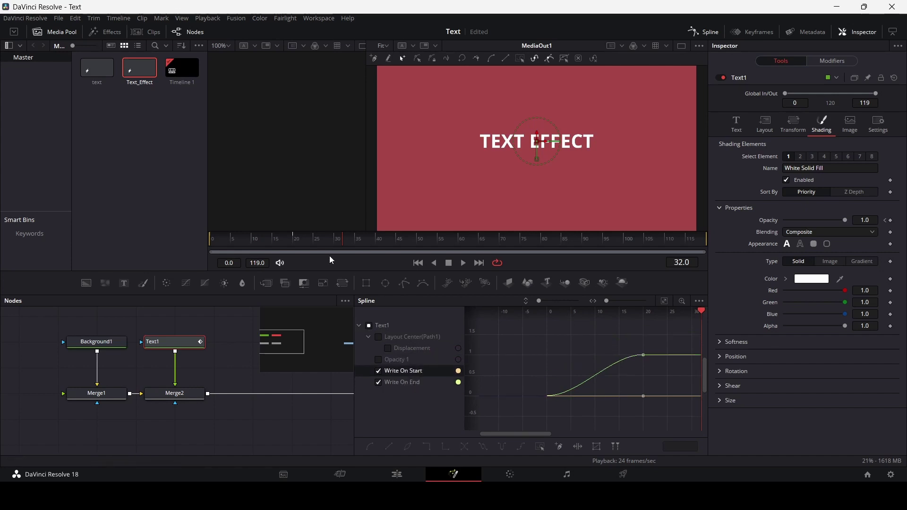
pyautogui.click(296, 241)
pyautogui.moveTo(296, 241); pyautogui.dragTo(212, 246)
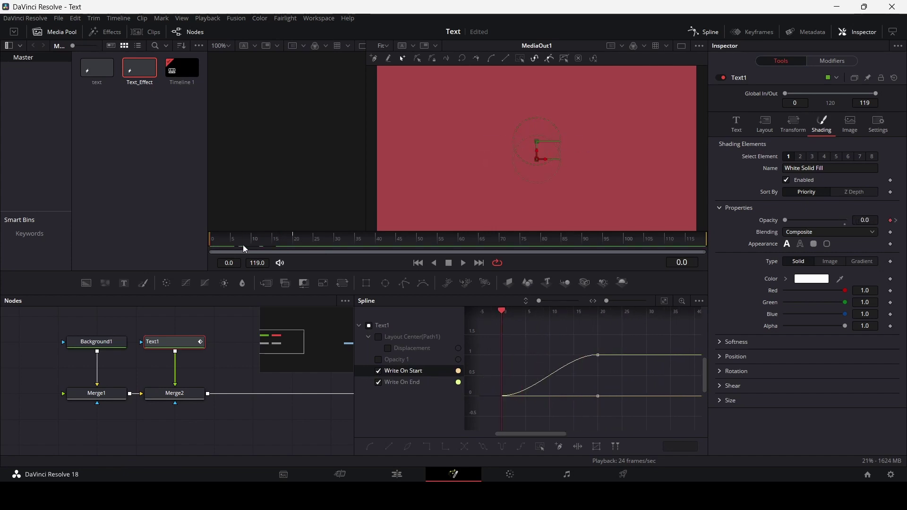
pyautogui.press('space')
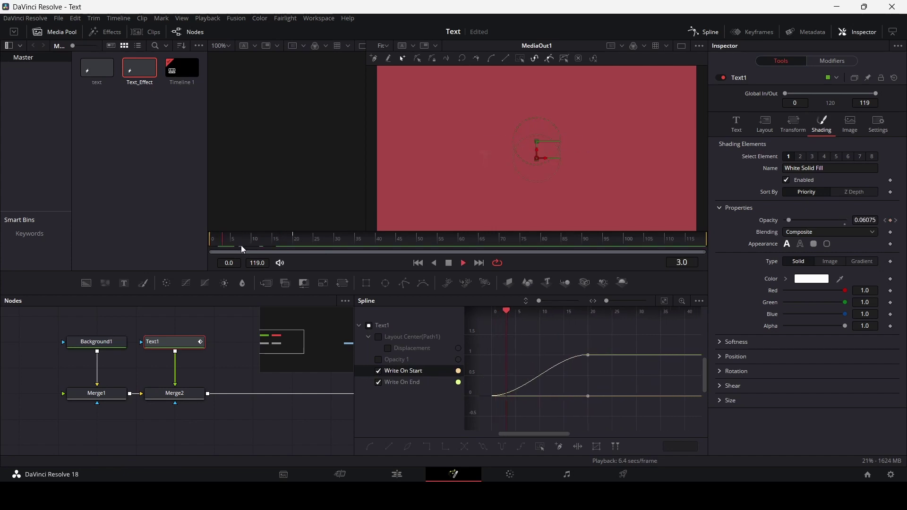
pyautogui.press('space')
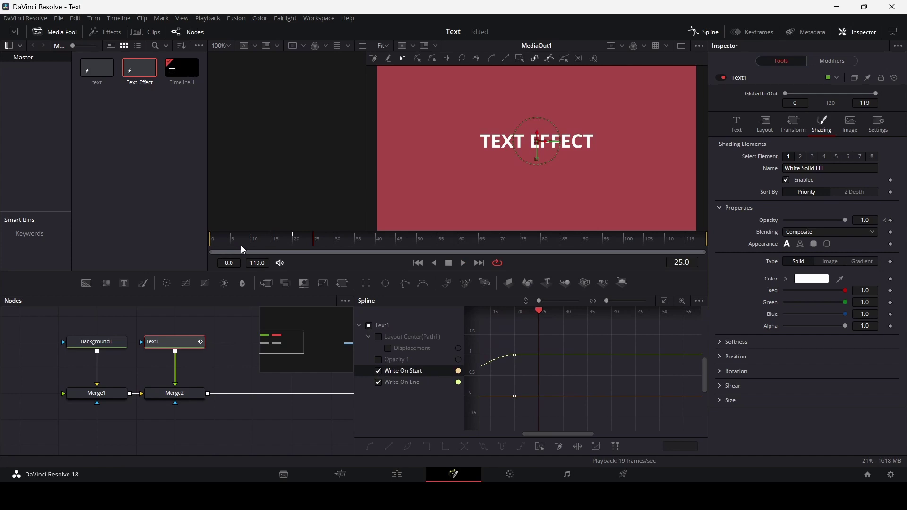
# Step: Pull the Write On End keyframe's handle left for a gentler finish, then replay to check
pyautogui.moveTo(552, 435); pyautogui.dragTo(527, 438)
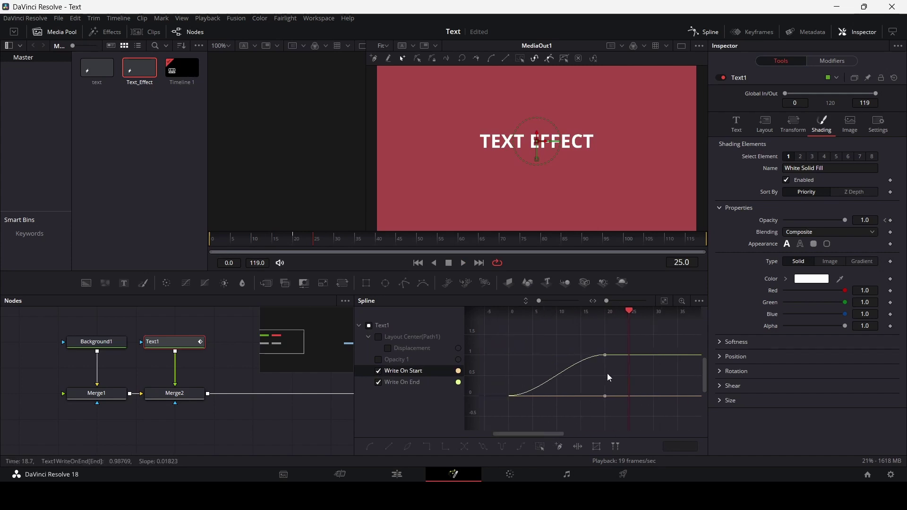
pyautogui.moveTo(563, 339)
pyautogui.mouseDown()
pyautogui.moveTo(584, 348)
pyautogui.moveTo(555, 351)
pyautogui.mouseUp()
pyautogui.scroll(2, 572, 359)
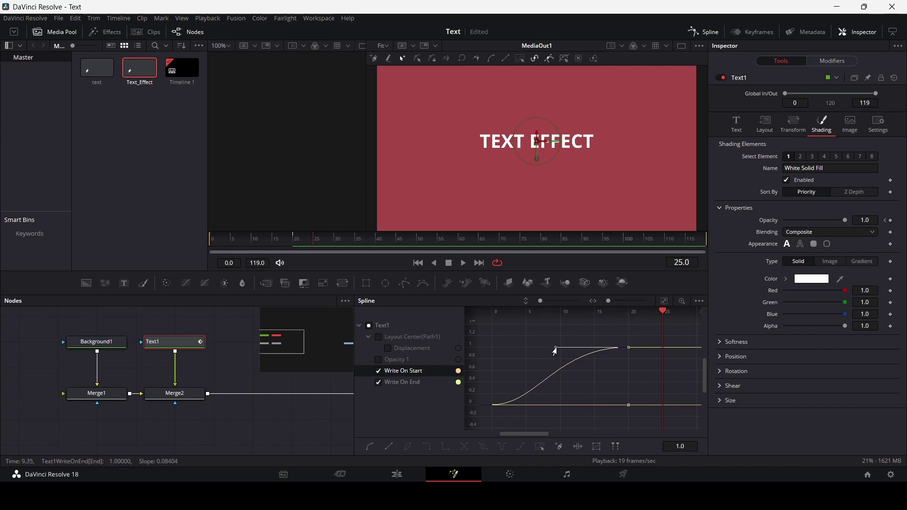
pyautogui.press('Home')
pyautogui.press('space')
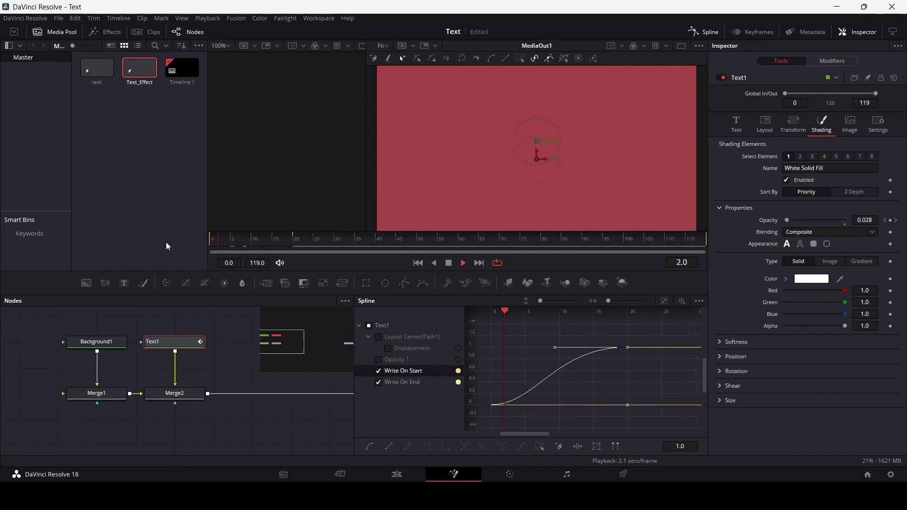
pyautogui.press('space')
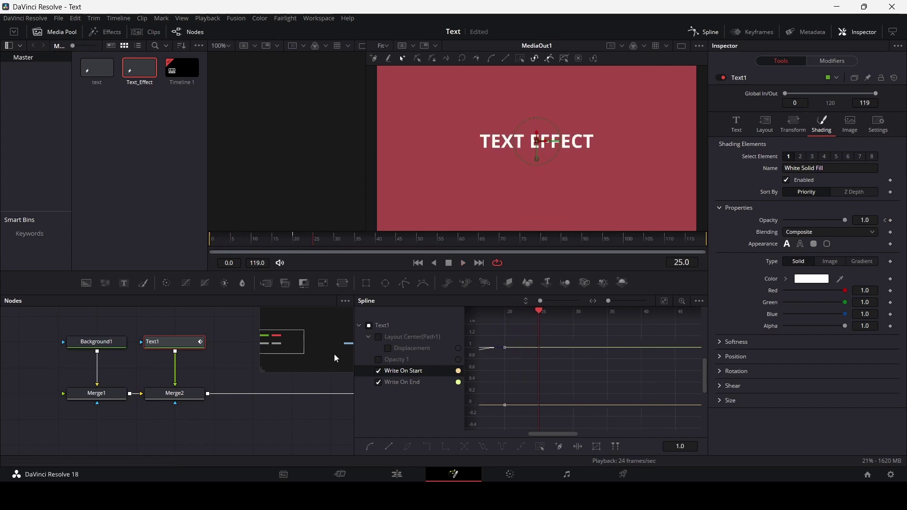
pyautogui.click(379, 373)
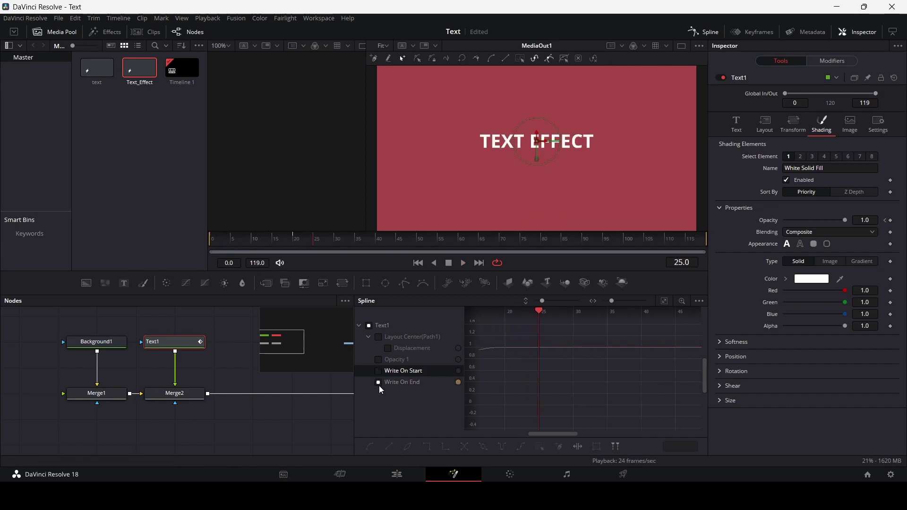
# Step: Review Text1's eased Displacement curve from its first keyframe, then close the Spline editor
pyautogui.click(379, 383)
pyautogui.click(379, 383)
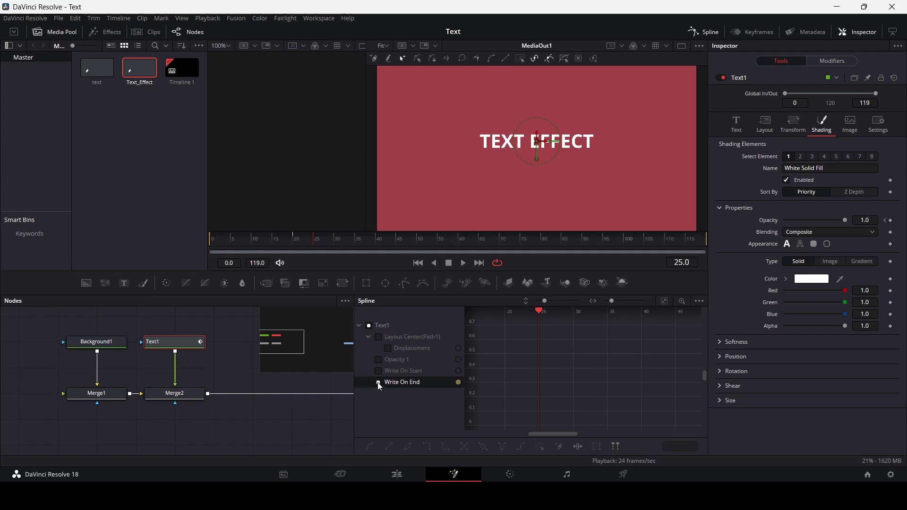
pyautogui.click(388, 349)
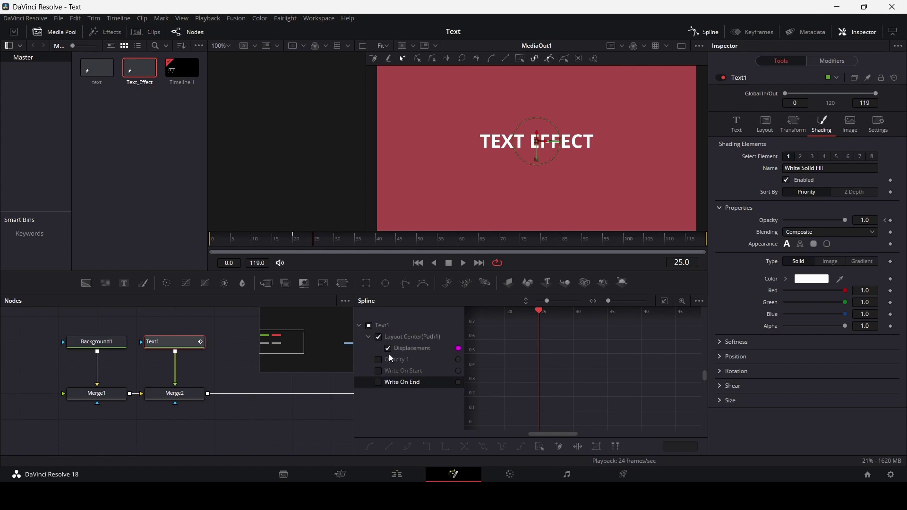
pyautogui.click(664, 301)
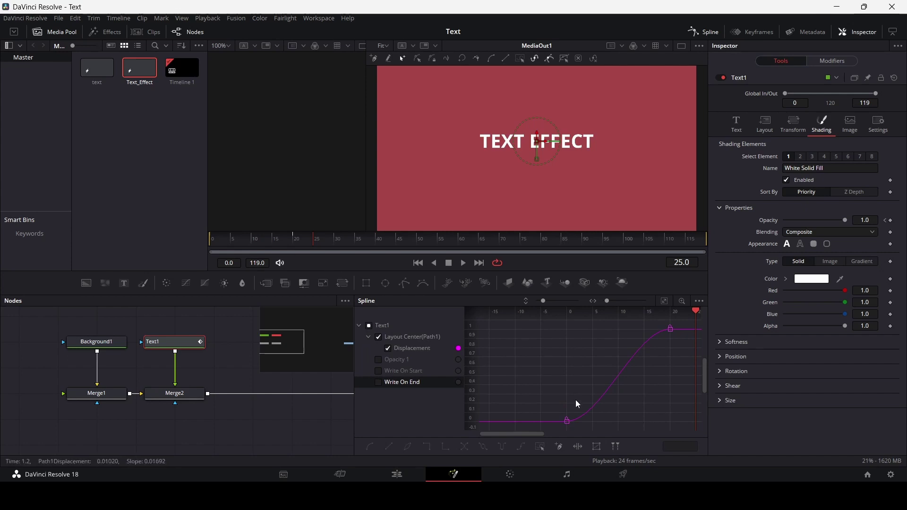
pyautogui.moveTo(536, 390); pyautogui.dragTo(642, 424)
pyautogui.moveTo(298, 241); pyautogui.dragTo(189, 249)
pyautogui.click(693, 32)
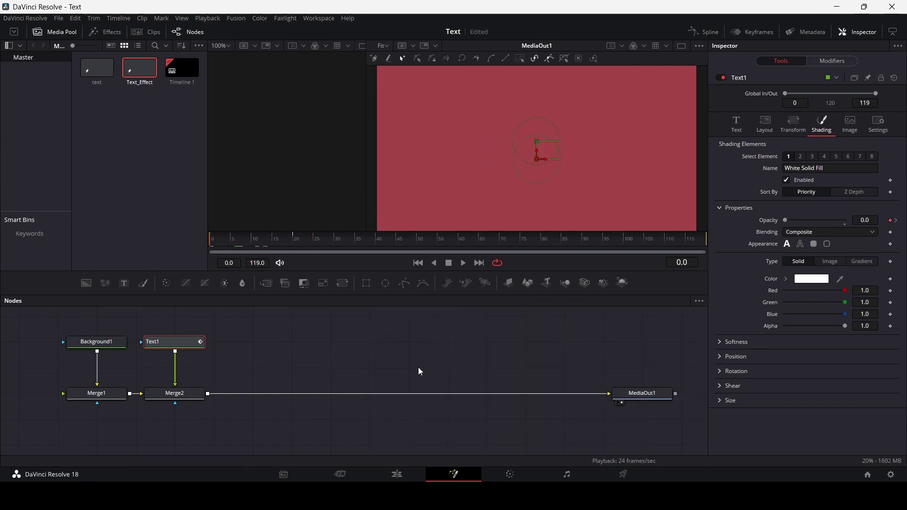
# Step: Play back the finished TEXT EFFECT animation, then return to Text1's Text settings
pyautogui.click(419, 347)
pyautogui.press('space')
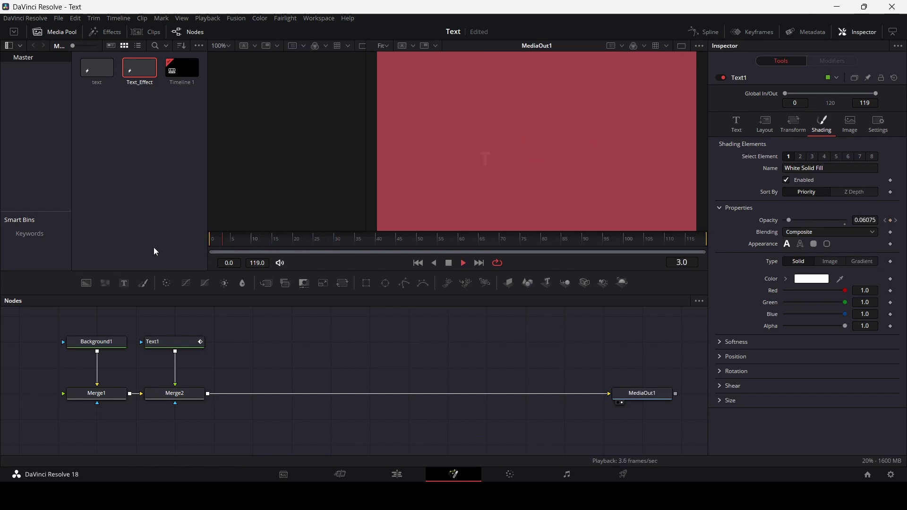
pyautogui.press('space')
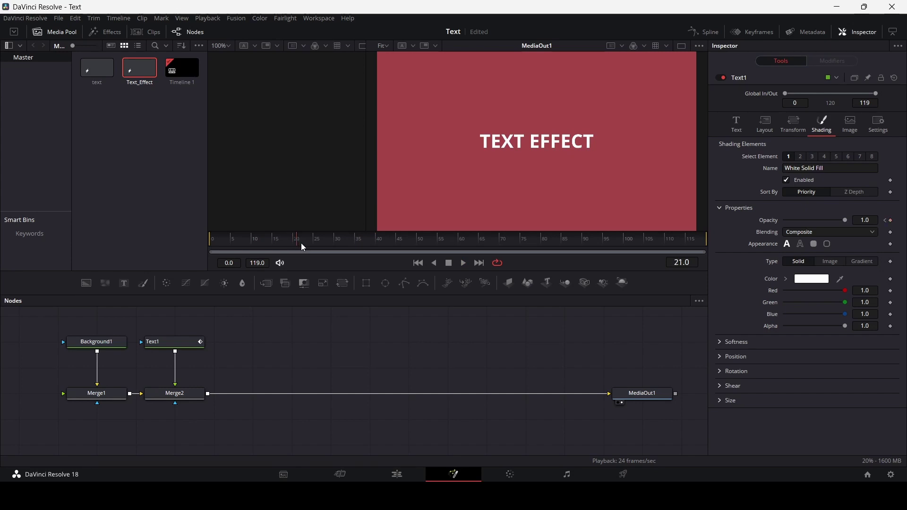
pyautogui.click(733, 121)
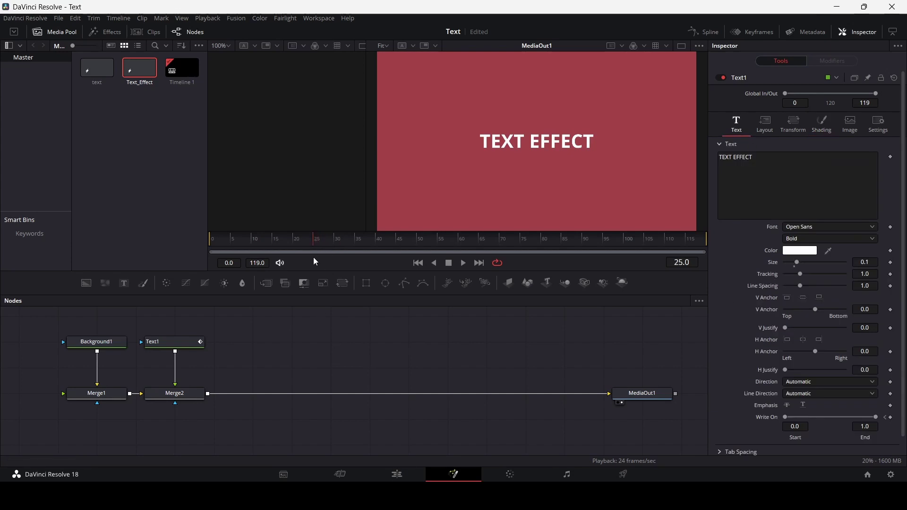
# Step: Keyframe Text1's tracking at frame 25, raise it to 1.1 at frames 30–35, and return to 1.0 at 45
pyautogui.click(891, 274)
pyautogui.moveTo(330, 243); pyautogui.dragTo(356, 253)
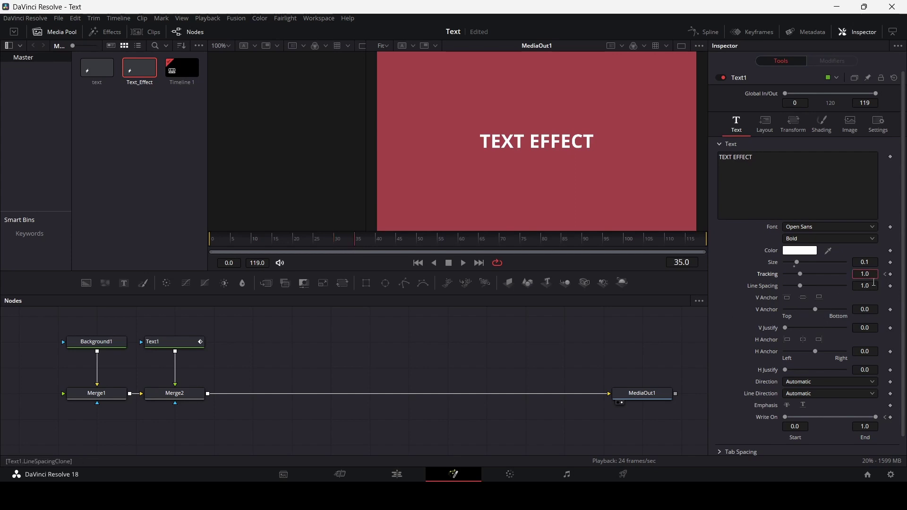
pyautogui.scroll(1, 875, 278)
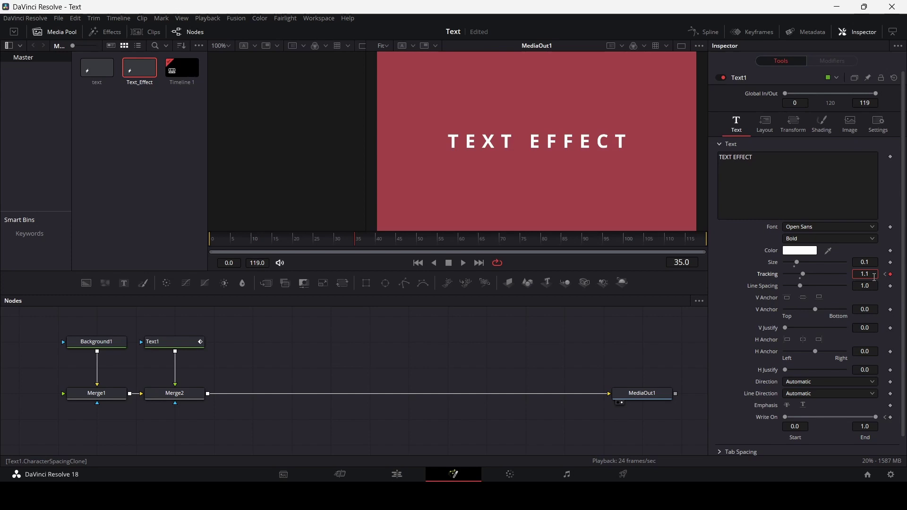
pyautogui.scroll(-1, 874, 277)
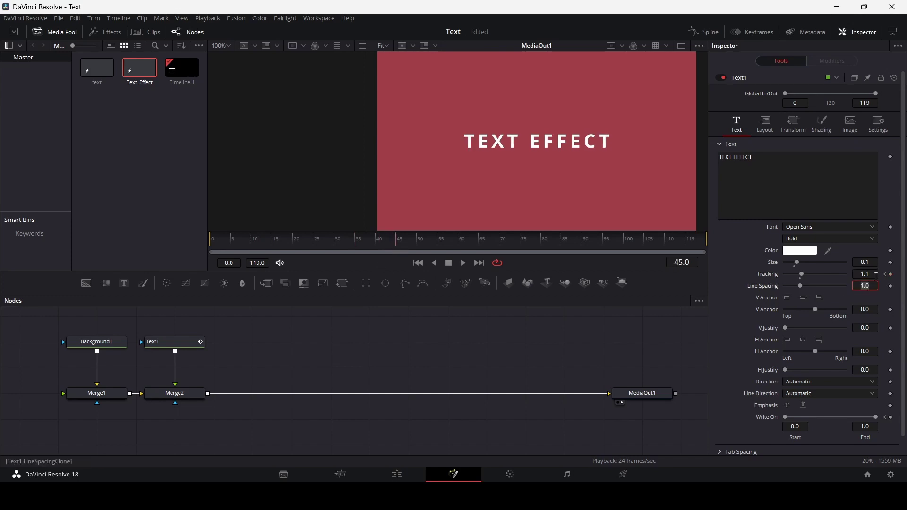
pyautogui.write('1.0')
pyautogui.press('Tab')
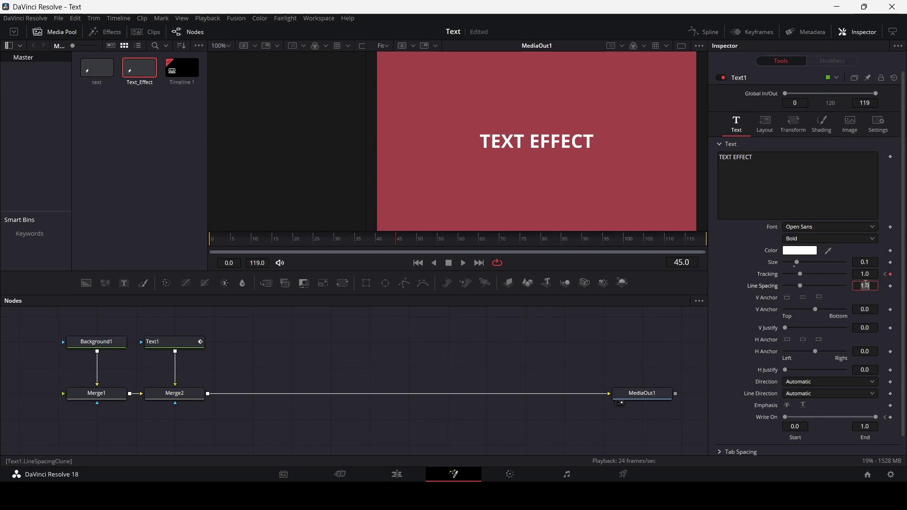
# Step: Play back the tracking animation, return to frame 30, and show the Spline curves
pyautogui.moveTo(293, 245); pyautogui.dragTo(211, 244)
pyautogui.press('space')
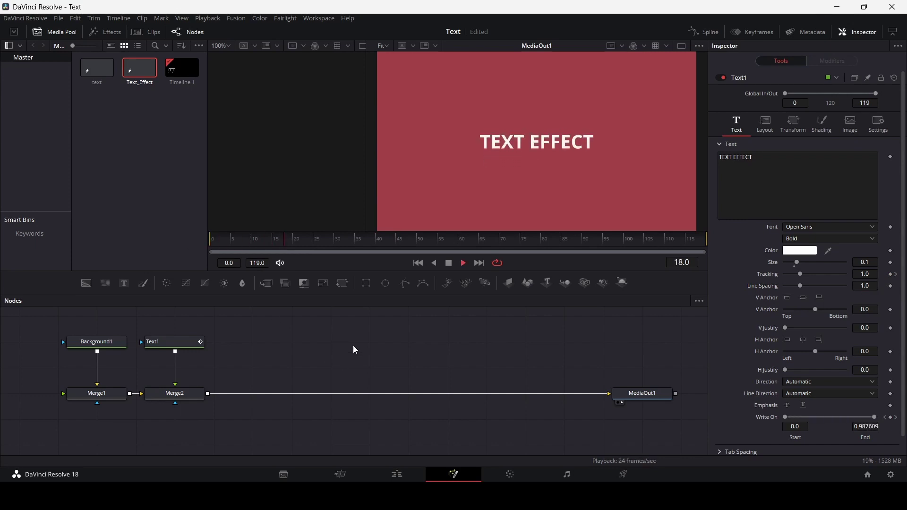
pyautogui.press('space')
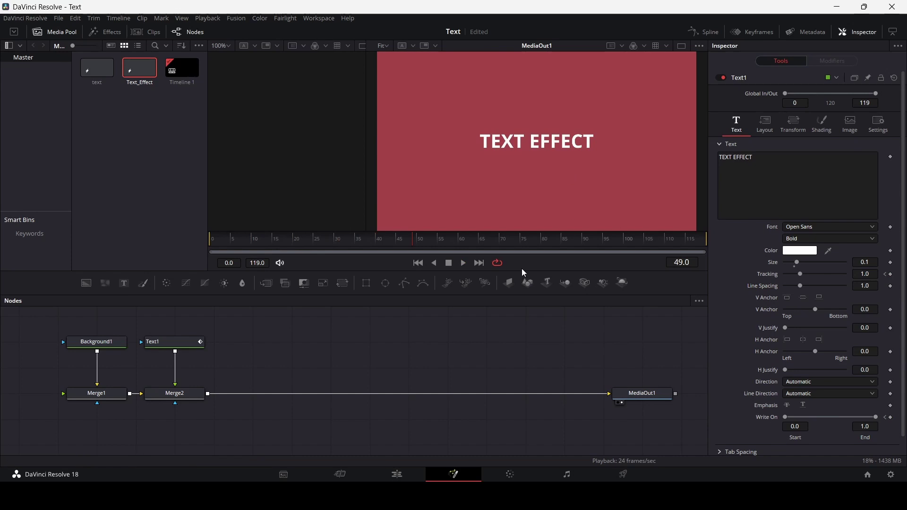
pyautogui.moveTo(412, 238); pyautogui.dragTo(337, 255)
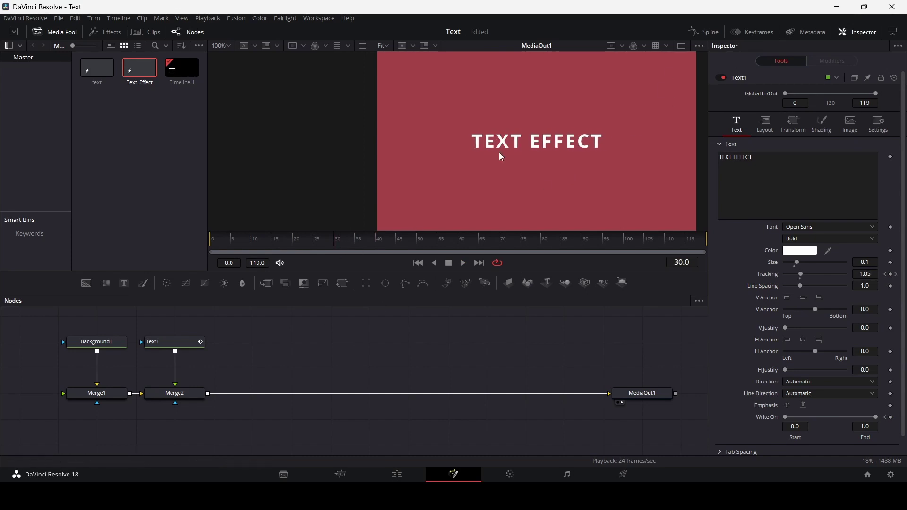
pyautogui.click(705, 32)
# Step: Show only the Character Spacing curve in the Spline editor and fit it in the graph
pyautogui.click(378, 336)
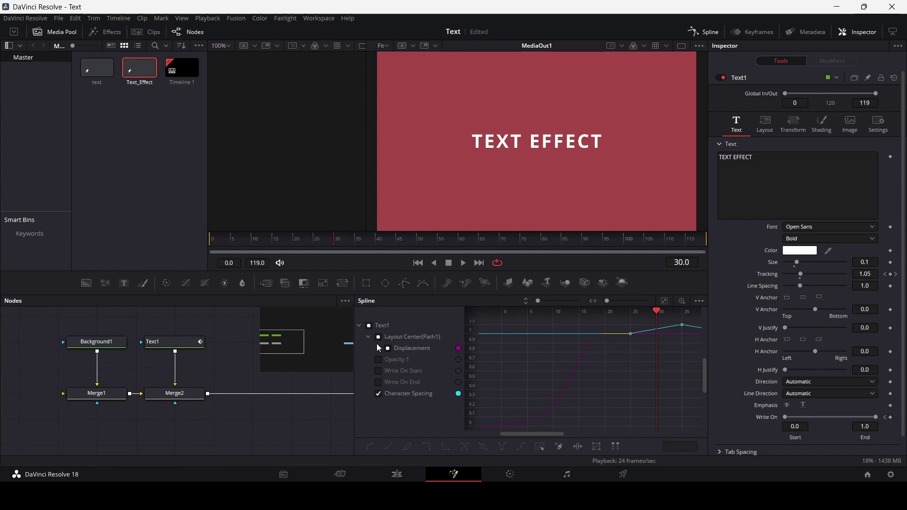
pyautogui.click(378, 337)
pyautogui.click(395, 396)
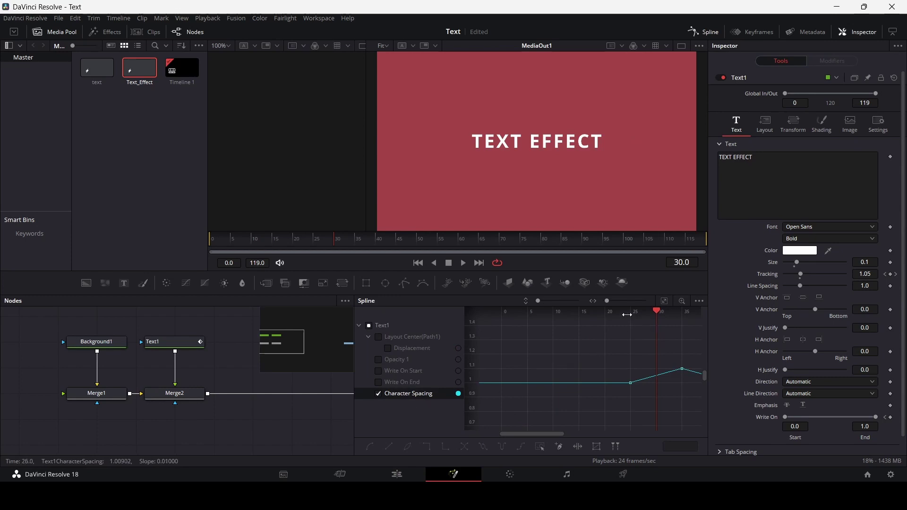
pyautogui.moveTo(627, 314); pyautogui.dragTo(607, 315)
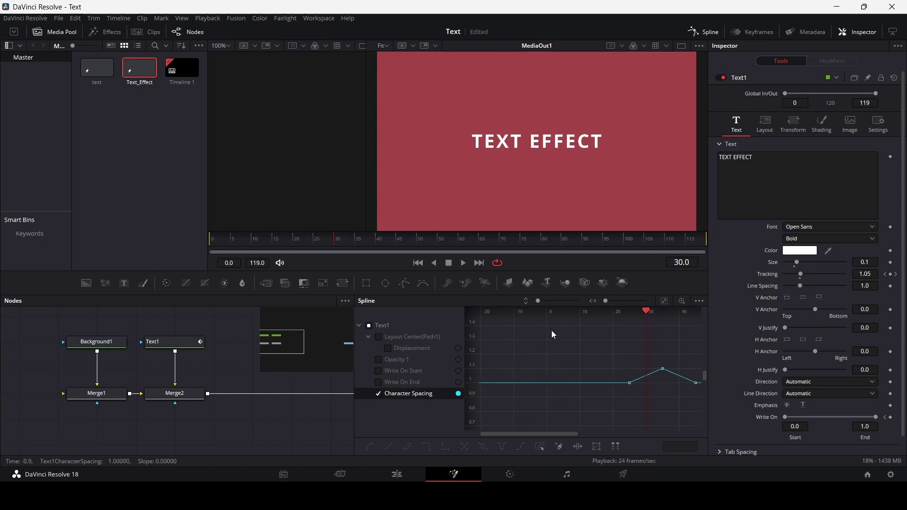
pyautogui.click(664, 301)
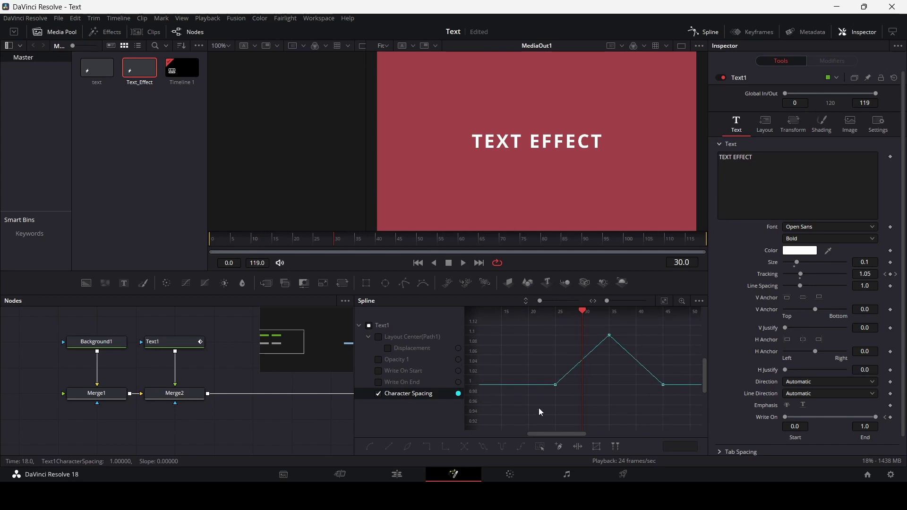
# Step: Smooth all three Character Spacing keyframes into eased curves and play from the start
pyautogui.moveTo(541, 412); pyautogui.dragTo(674, 328)
pyautogui.press('s')
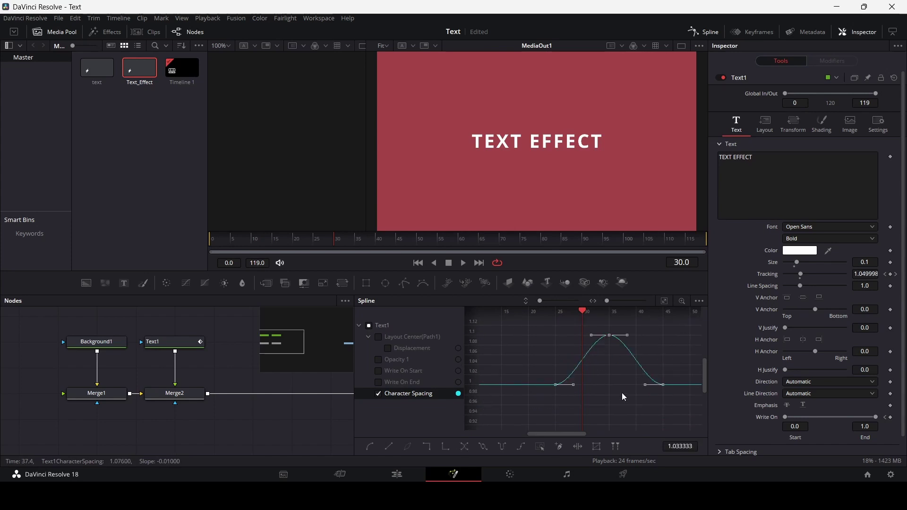
pyautogui.click(213, 247)
pyautogui.press('space')
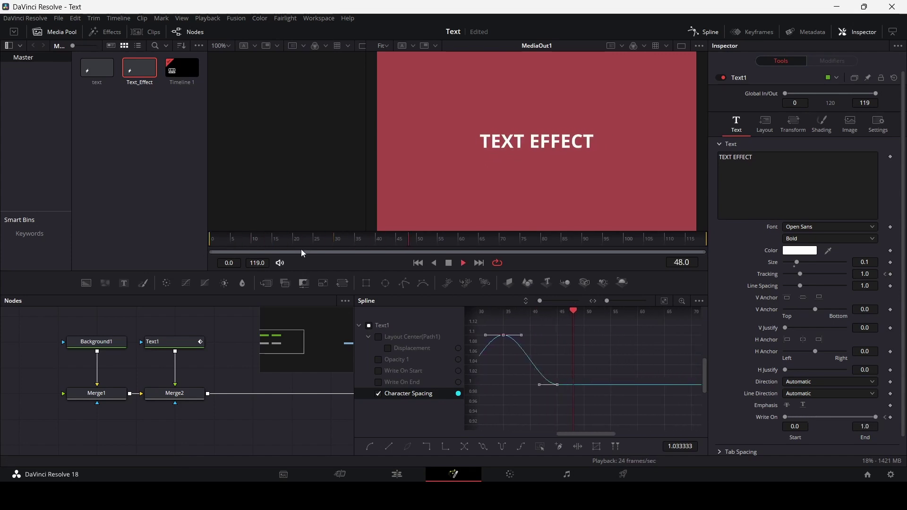
pyautogui.press('space')
# Step: Retime the spacing keyframes, shifting the peak and last keys about 5 frames earlier
pyautogui.moveTo(586, 432); pyautogui.dragTo(562, 437)
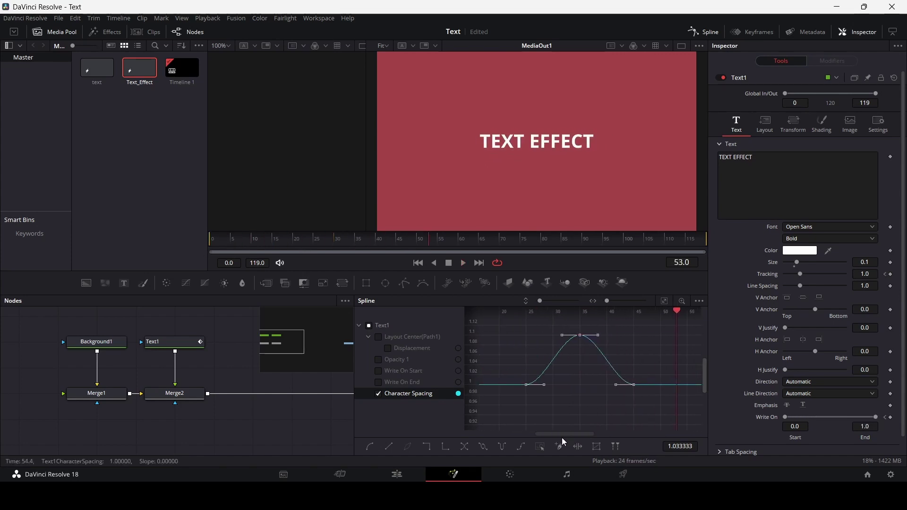
pyautogui.moveTo(507, 395); pyautogui.dragTo(554, 370)
pyautogui.click(653, 379)
pyautogui.moveTo(634, 384); pyautogui.dragTo(561, 326)
pyautogui.hotkey('ctrl', 'z')
pyautogui.moveTo(633, 388); pyautogui.dragTo(606, 389)
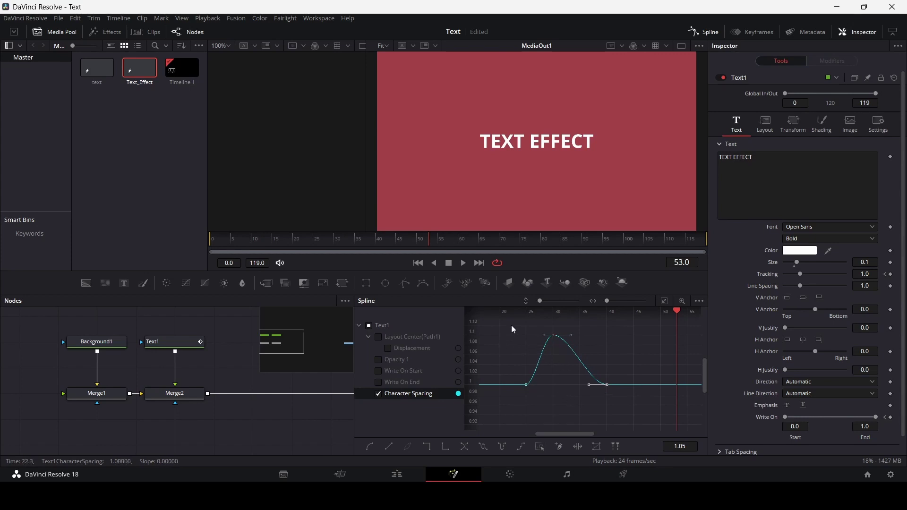
pyautogui.moveTo(520, 326); pyautogui.dragTo(630, 360)
pyautogui.moveTo(553, 335); pyautogui.dragTo(561, 341)
# Step: Play back the eased spacing animation and hide the Spline curves
pyautogui.click(596, 428)
pyautogui.press('space')
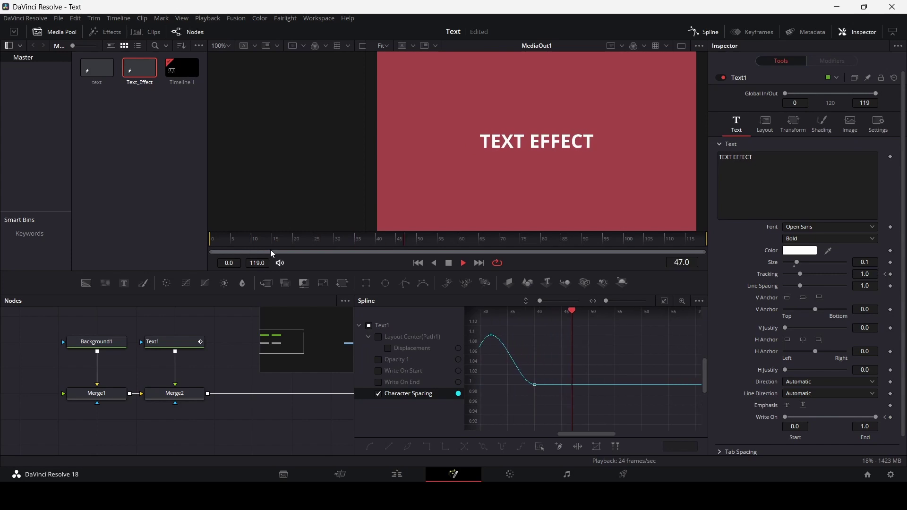
pyautogui.press('space')
pyautogui.click(700, 34)
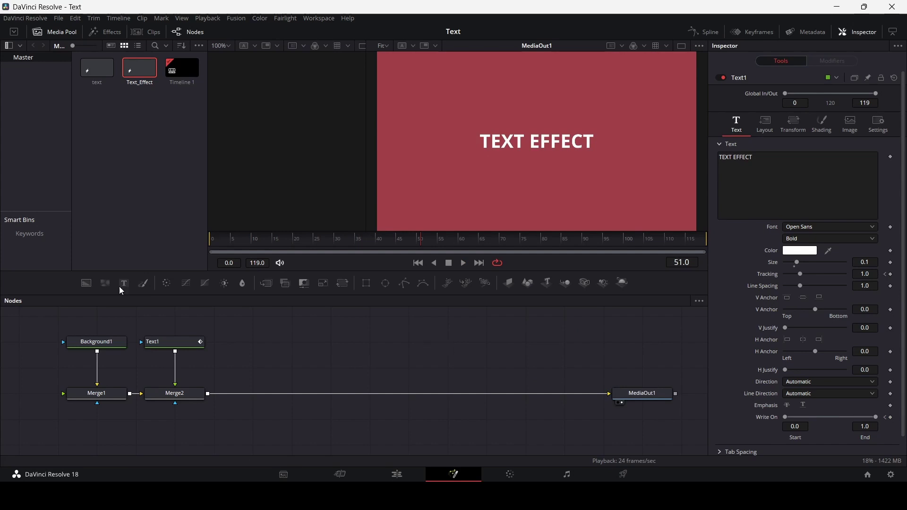
# Step: Insert a Merge3 before MediaOut1 and feed a new Text2 node into it as foreground
pyautogui.moveTo(266, 287); pyautogui.dragTo(272, 398)
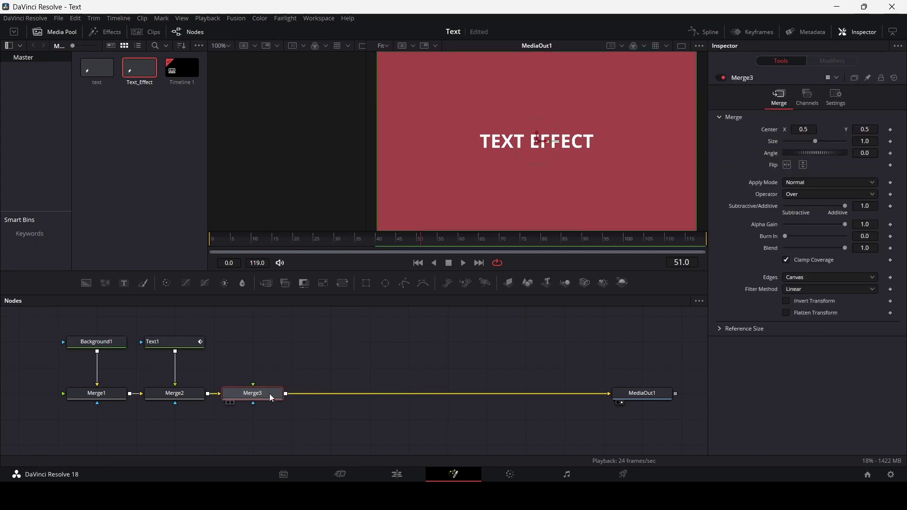
pyautogui.moveTo(124, 283); pyautogui.dragTo(254, 392)
pyautogui.click(731, 187)
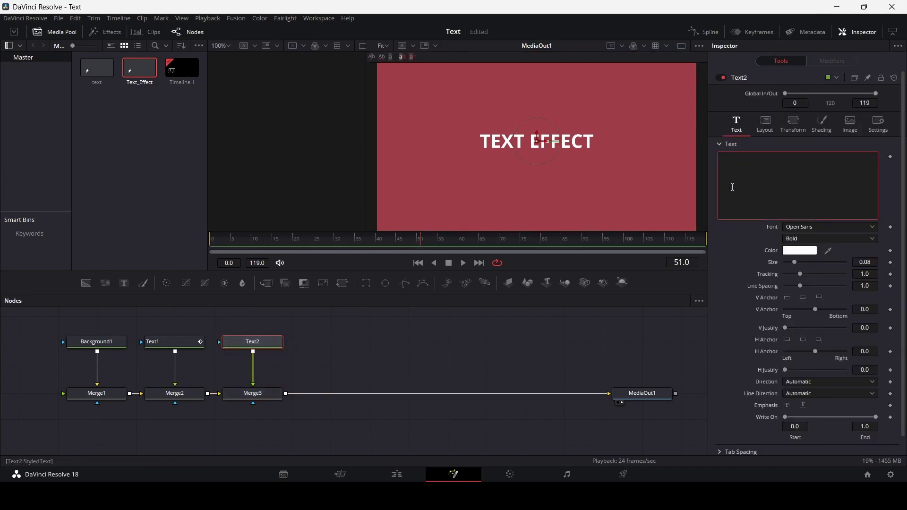
# Step: Type 'TEXT' in Text2 and set it to Extrabold with size 0.2
pyautogui.write('TEXT')
pyautogui.click(804, 238)
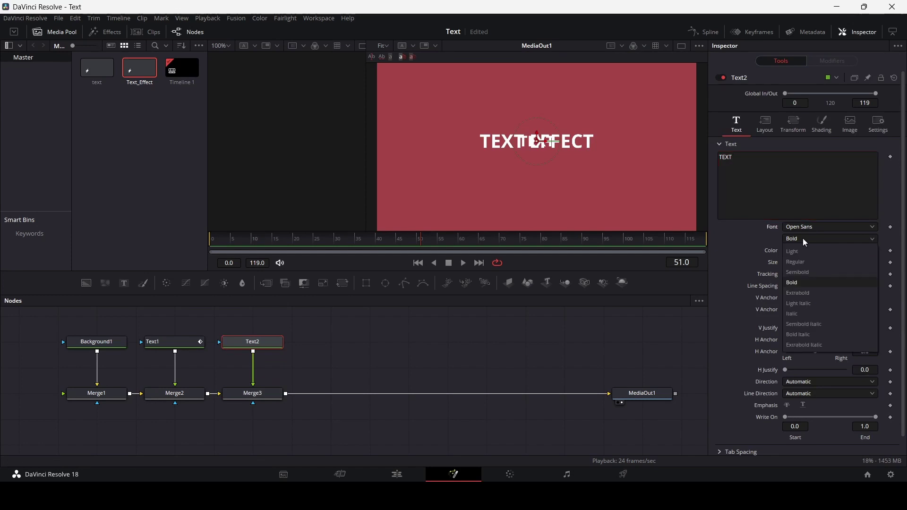
pyautogui.click(804, 293)
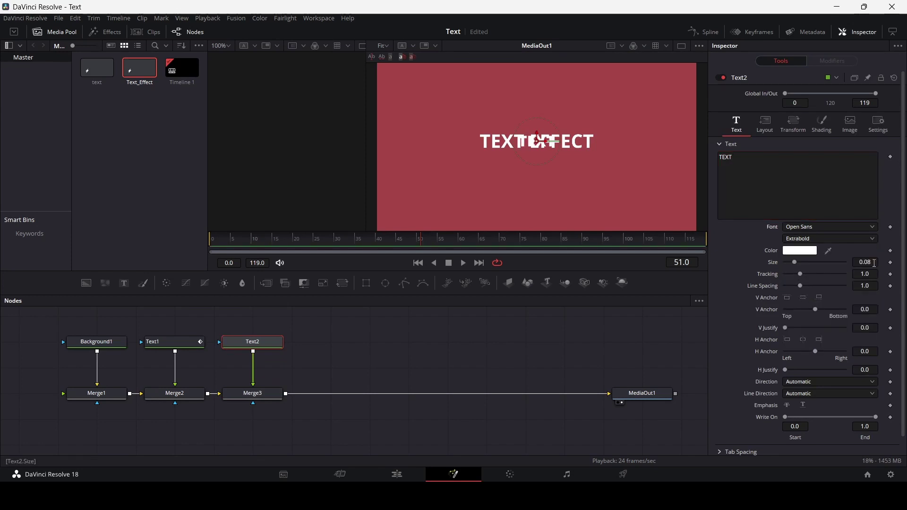
pyautogui.moveTo(794, 262)
pyautogui.mouseDown()
pyautogui.moveTo(822, 264)
pyautogui.moveTo(811, 264)
pyautogui.mouseUp()
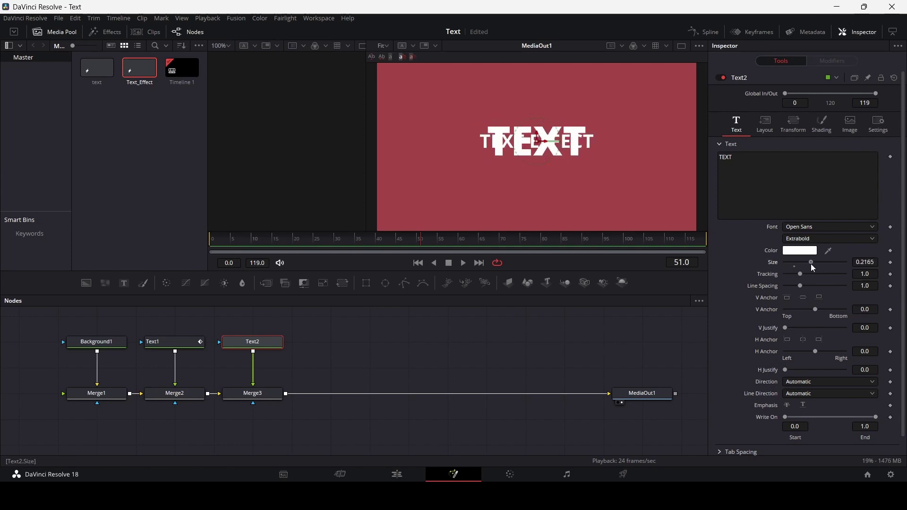
pyautogui.click(870, 262)
pyautogui.write('0.2')
pyautogui.press('Tab')
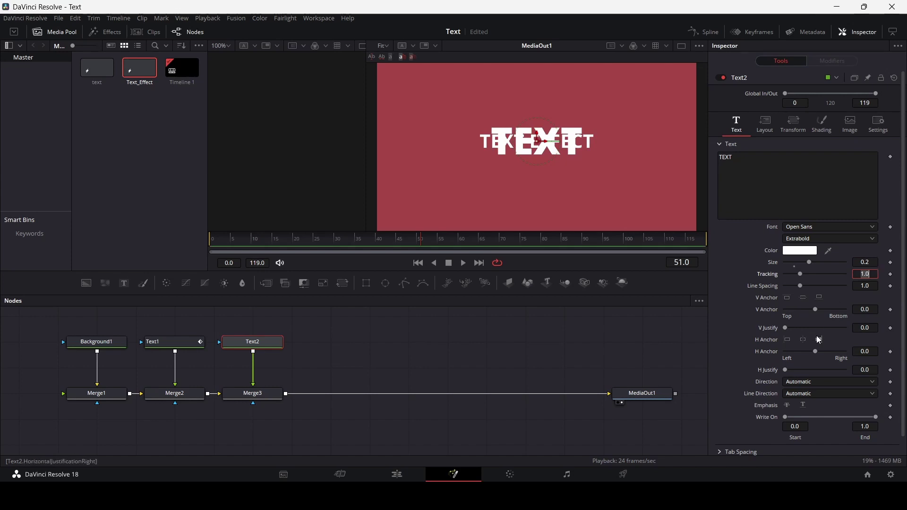
pyautogui.click(258, 396)
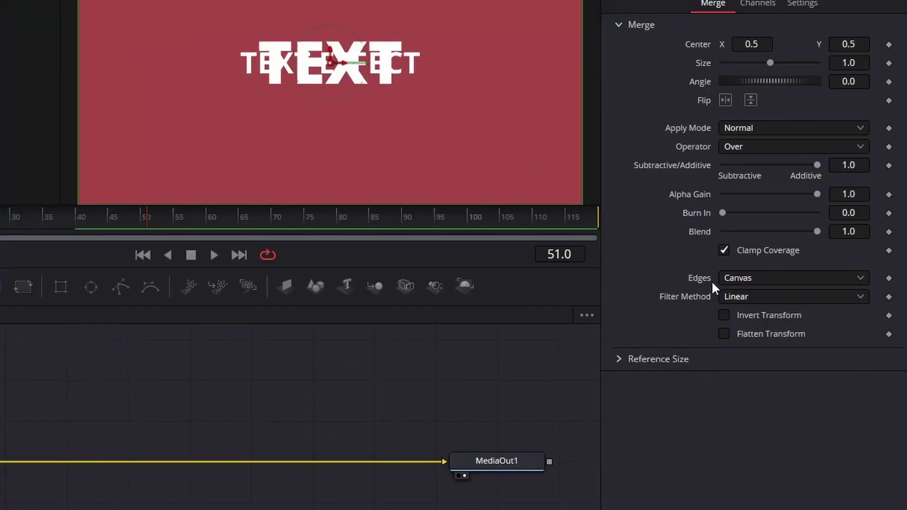
# Step: Set Merge3's edges to Wrap and shrink its size to 0.14 so TEXT tiles, then select Text2
pyautogui.click(741, 282)
pyautogui.click(749, 313)
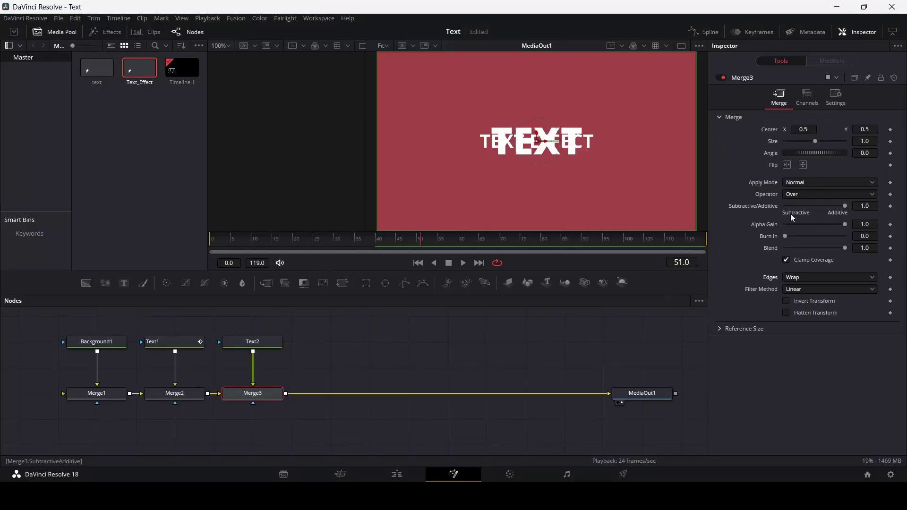
pyautogui.moveTo(815, 141); pyautogui.dragTo(790, 146)
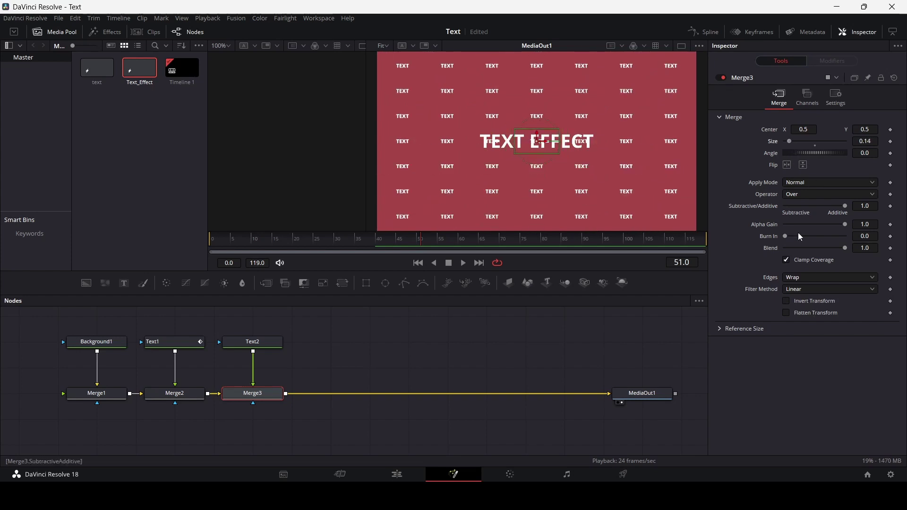
pyautogui.click(267, 342)
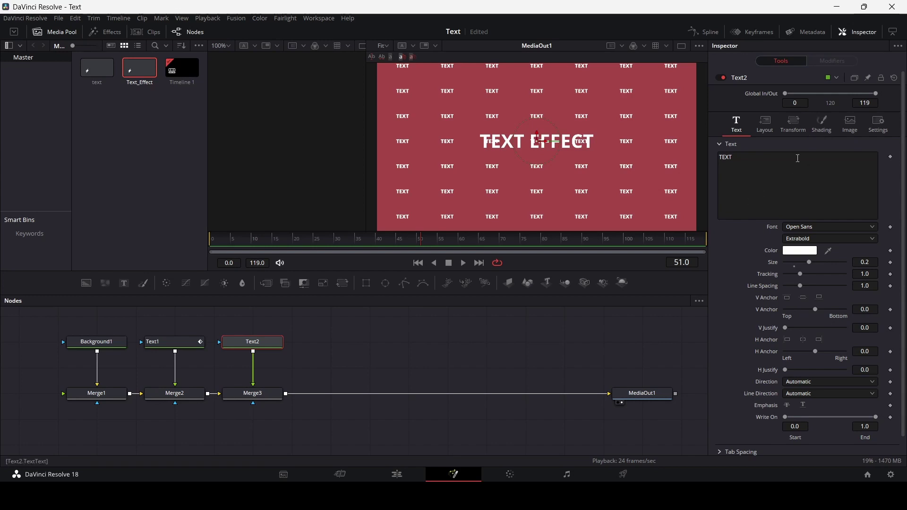
# Step: Set the tiled Text2 pattern's Shading opacity to 0.32
pyautogui.click(816, 130)
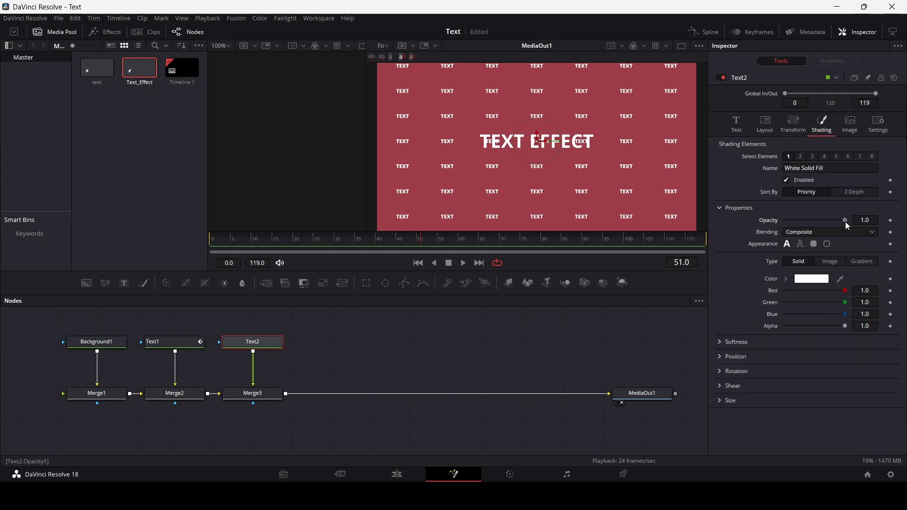
pyautogui.moveTo(846, 221); pyautogui.dragTo(804, 222)
pyautogui.click(875, 220)
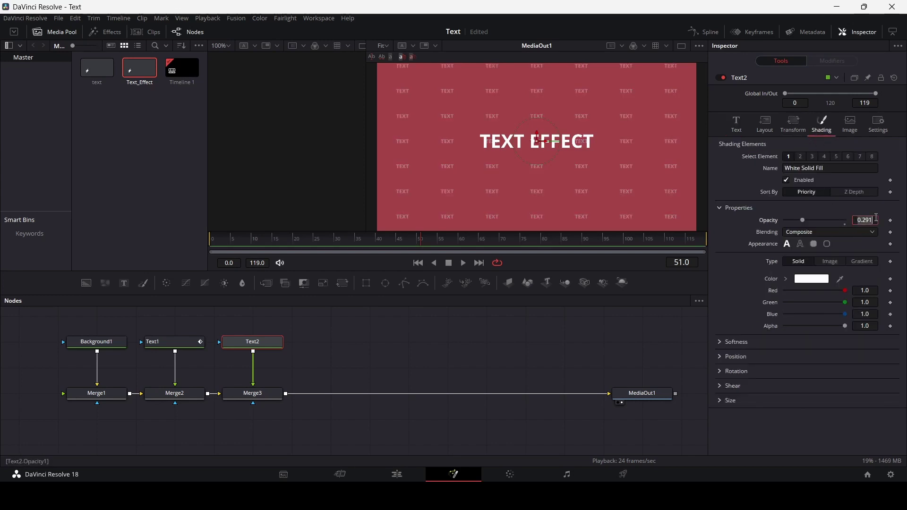
pyautogui.write('0.32')
pyautogui.press('Tab')
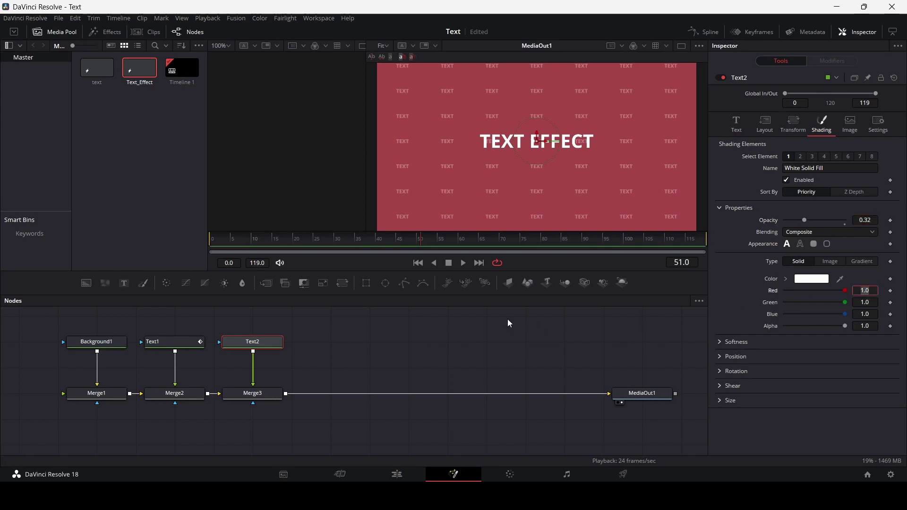
# Step: Set Text2's lettering size to 0.3
pyautogui.click(740, 124)
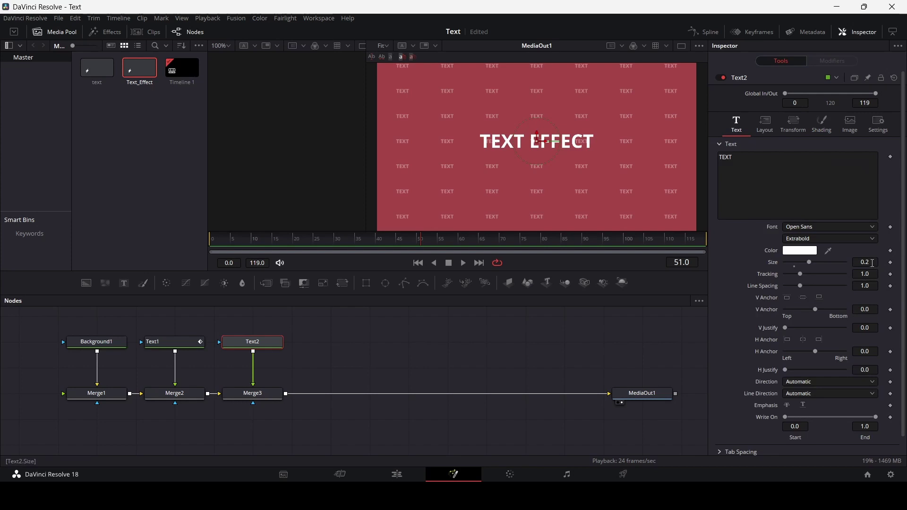
pyautogui.moveTo(809, 262)
pyautogui.mouseDown()
pyautogui.moveTo(829, 265)
pyautogui.moveTo(809, 262)
pyautogui.moveTo(820, 263)
pyautogui.mouseUp()
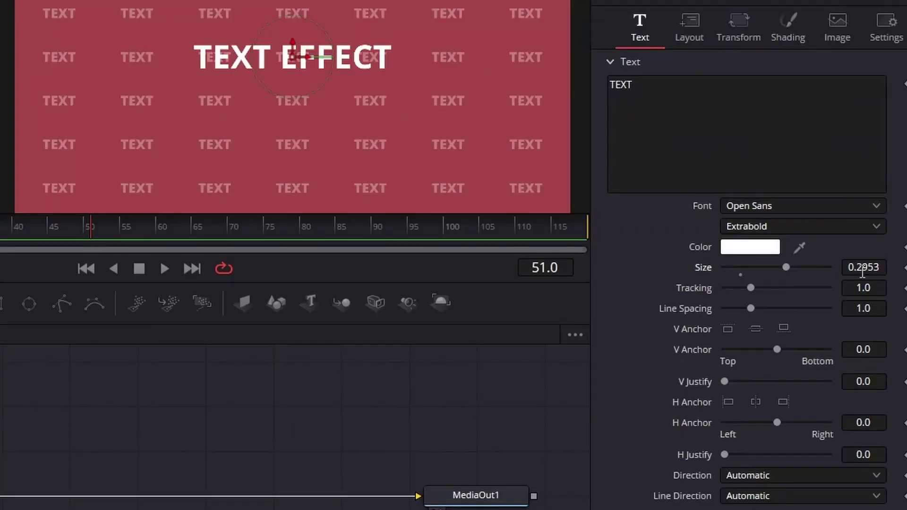
pyautogui.click(862, 271)
pyautogui.write('0.3')
pyautogui.press('Tab')
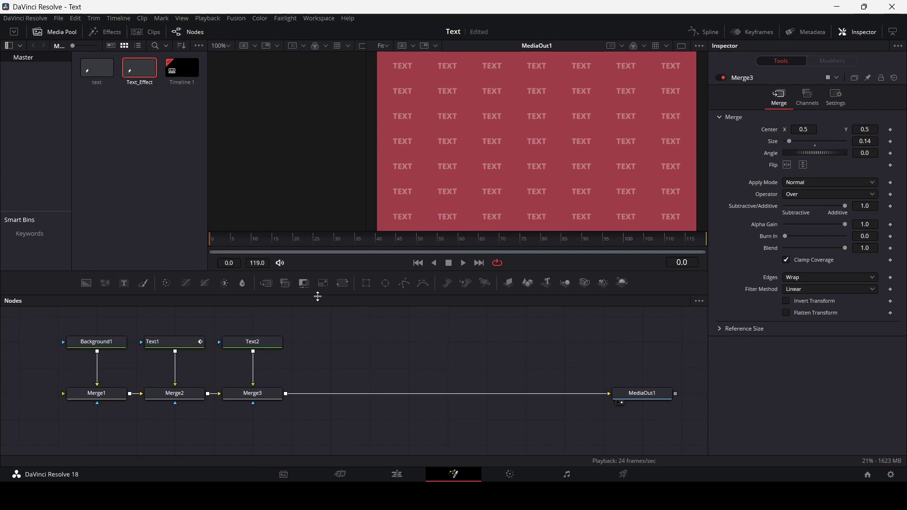
# Step: Keyframe Merge3's Center at frame 0 and move to frame 119
pyautogui.click(258, 396)
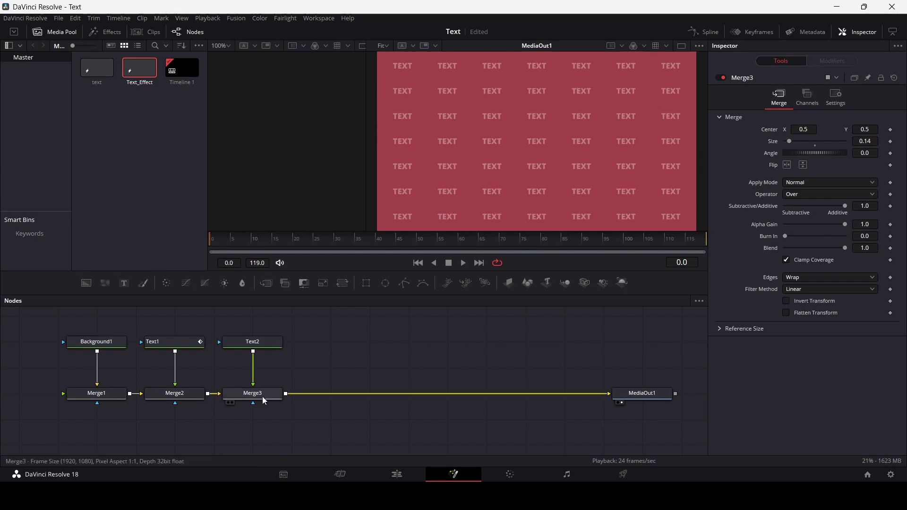
pyautogui.click(890, 129)
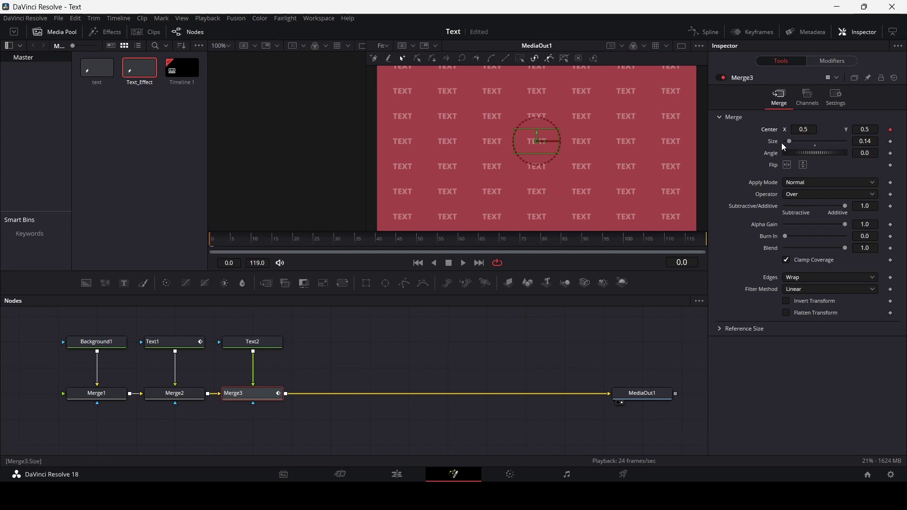
pyautogui.moveTo(386, 240); pyautogui.dragTo(673, 247)
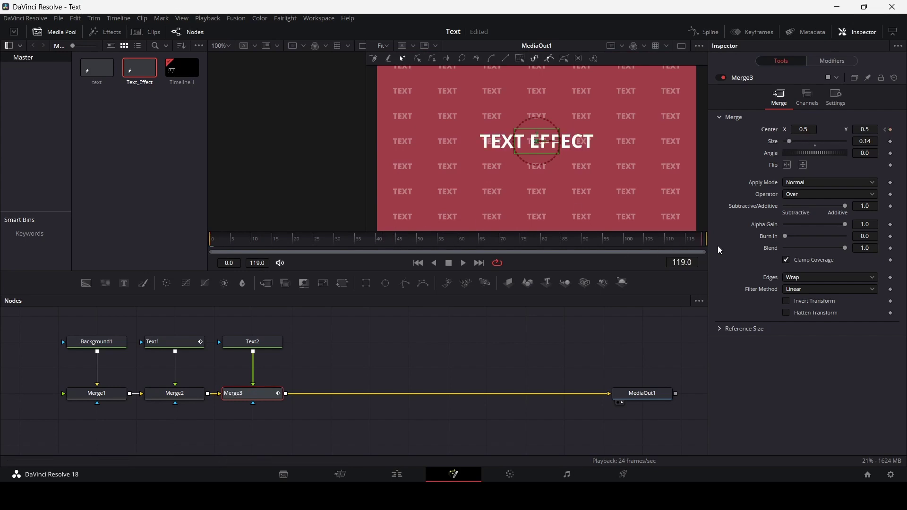
# Step: Set Merge3's Center X to -0.35 at frame 119, then return to frame 0
pyautogui.moveTo(546, 147); pyautogui.dragTo(276, 157)
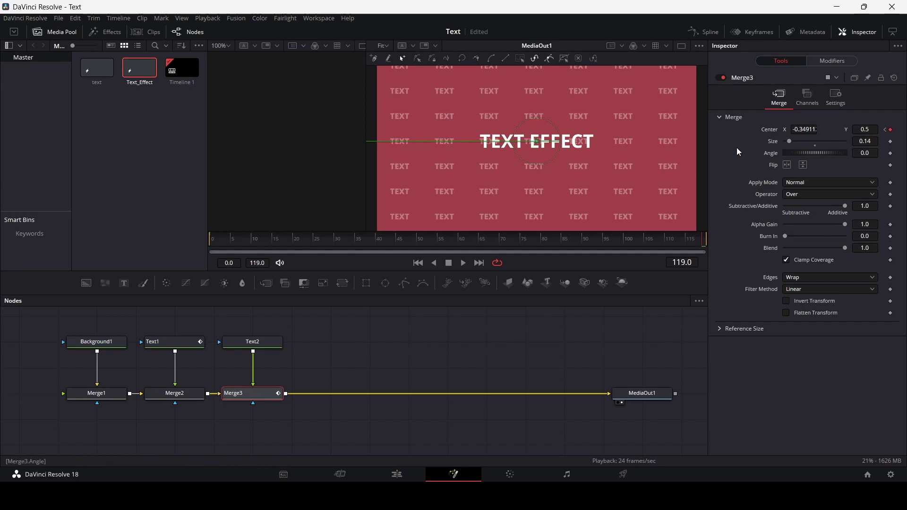
pyautogui.click(803, 128)
pyautogui.write('0.3')
pyautogui.press('Tab')
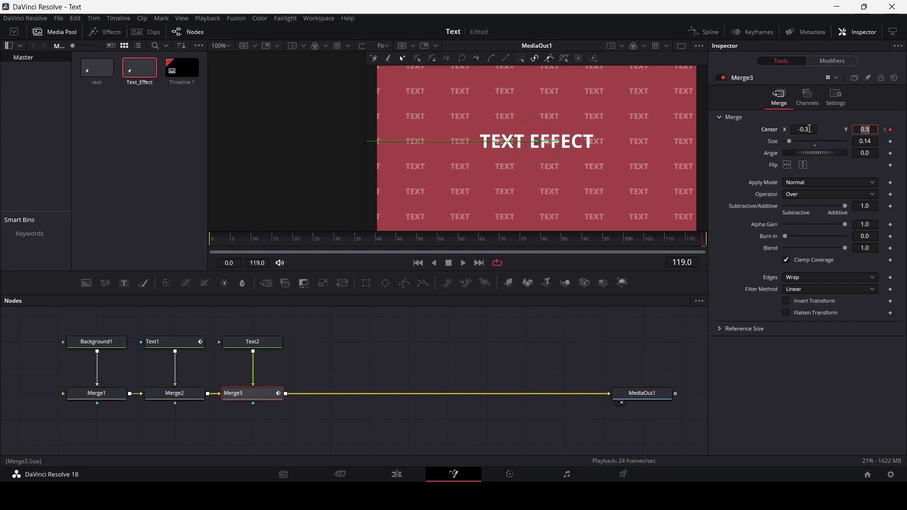
pyautogui.click(809, 129)
pyautogui.write('5')
pyautogui.press('Tab')
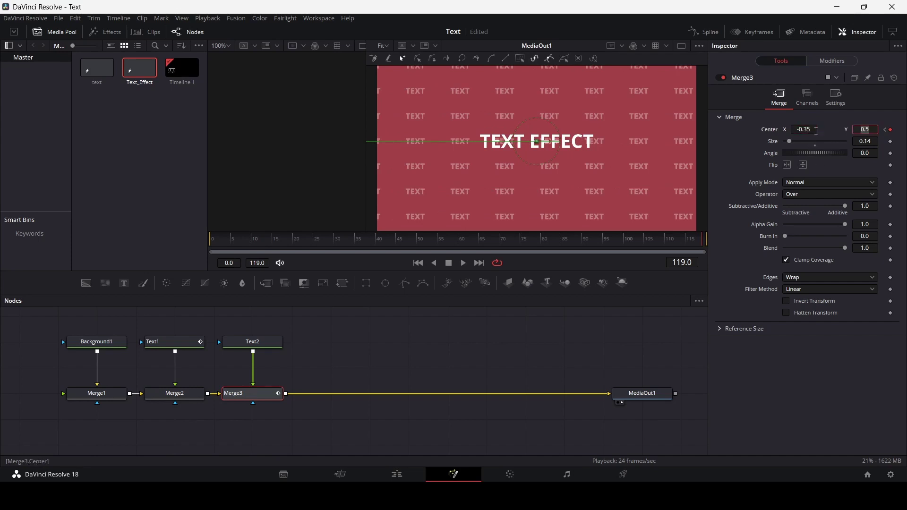
pyautogui.click(218, 242)
pyautogui.click(375, 358)
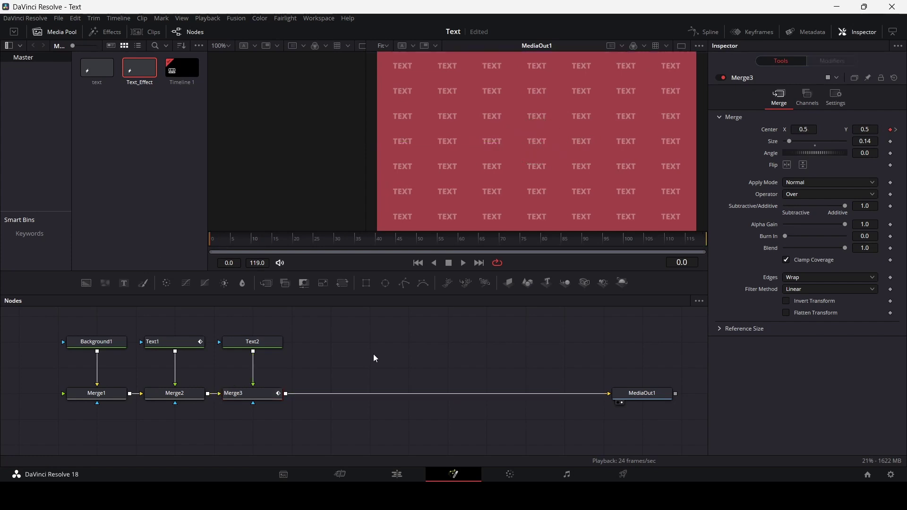
# Step: Lower the Text2 pattern's Shading opacity to 0.15
pyautogui.press('space')
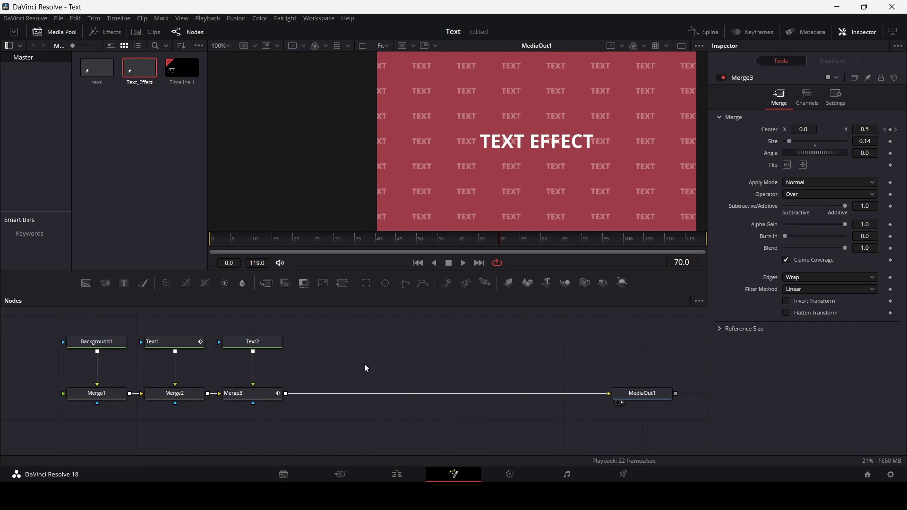
pyautogui.click(265, 394)
pyautogui.click(276, 343)
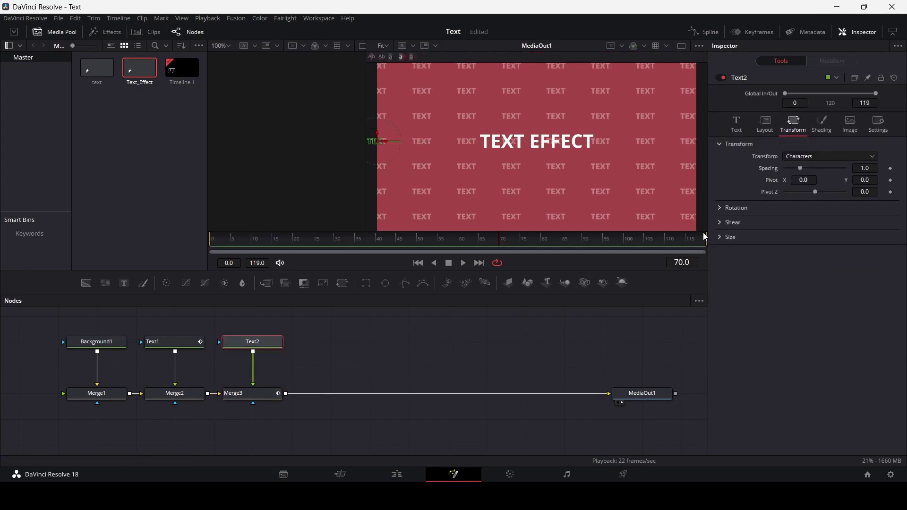
pyautogui.click(822, 126)
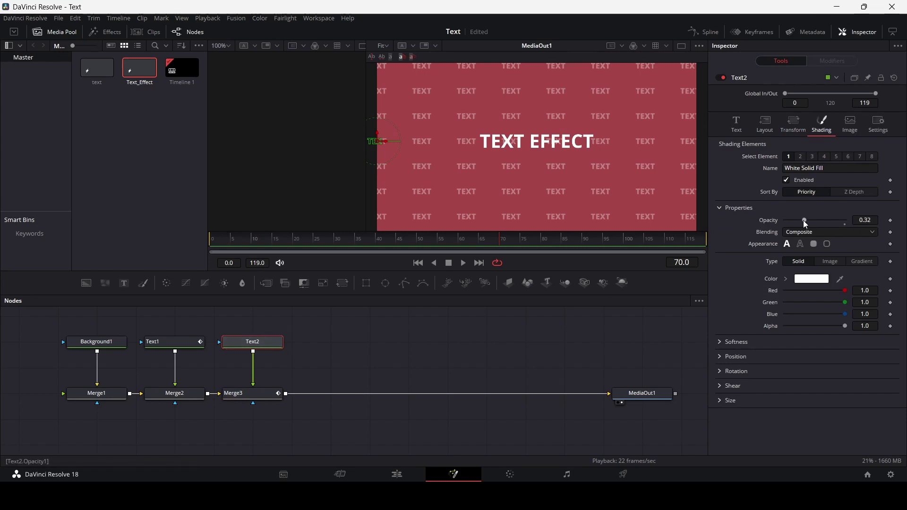
pyautogui.moveTo(803, 220); pyautogui.dragTo(793, 222)
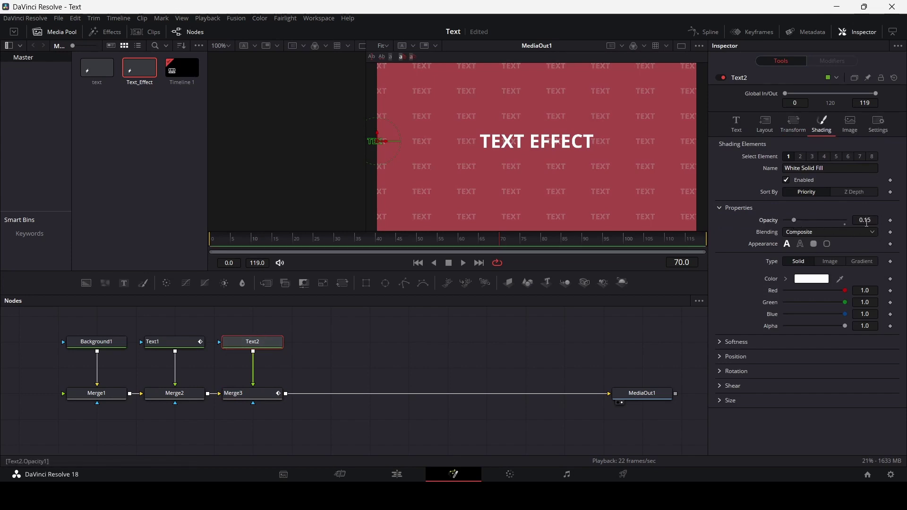
# Step: Replay the comp from the start to review the fainter scrolling pattern
pyautogui.click(432, 345)
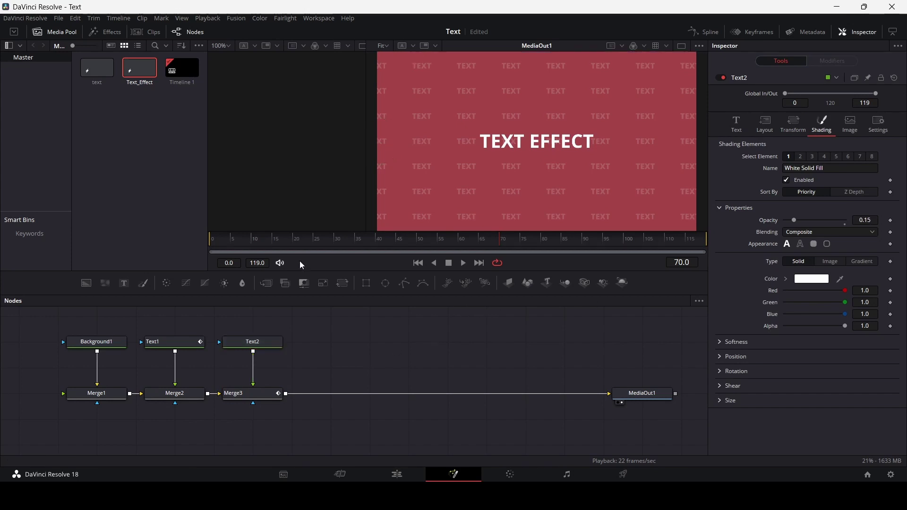
pyautogui.click(212, 239)
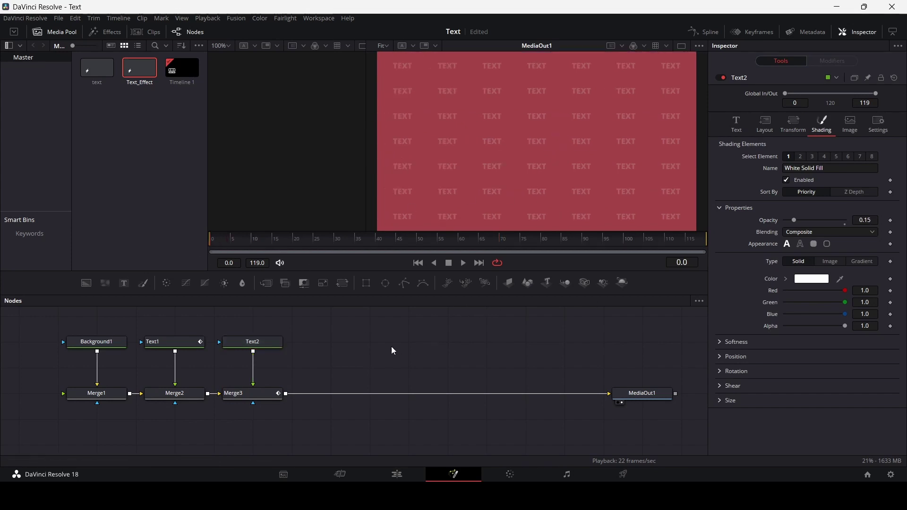
pyautogui.press('space')
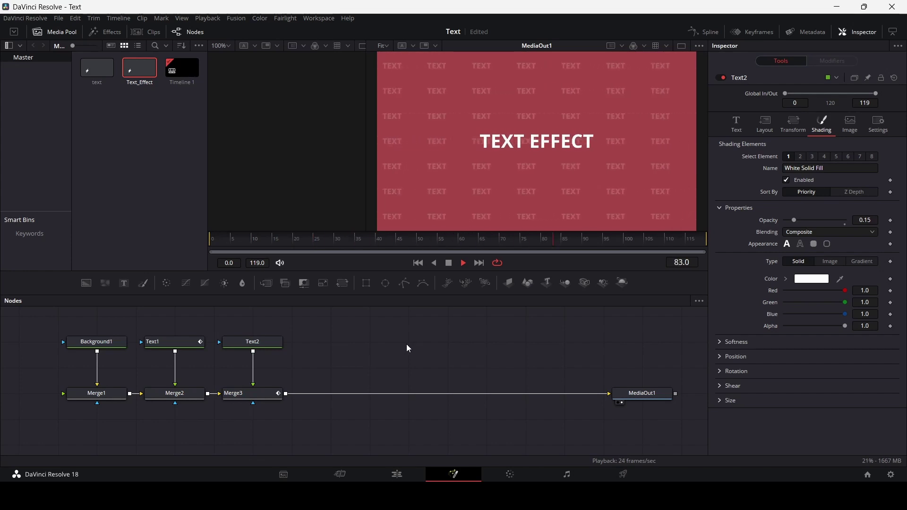
pyautogui.press('space')
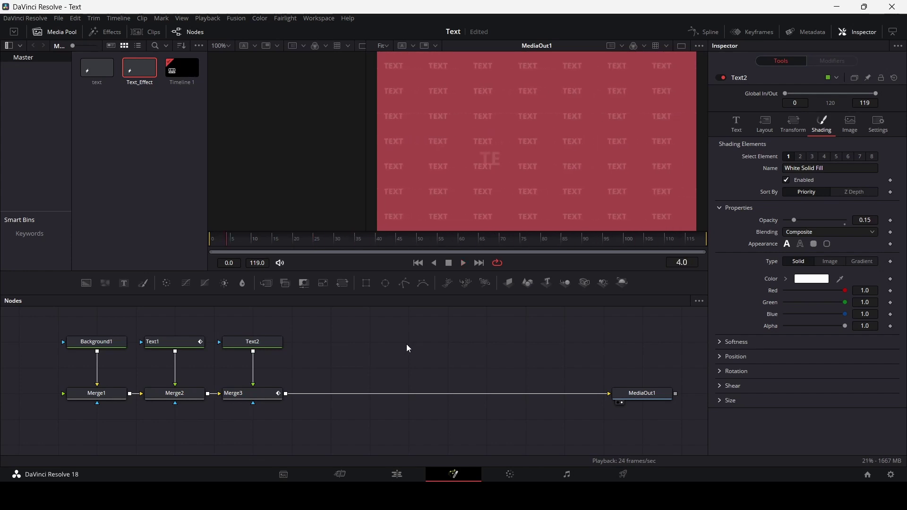